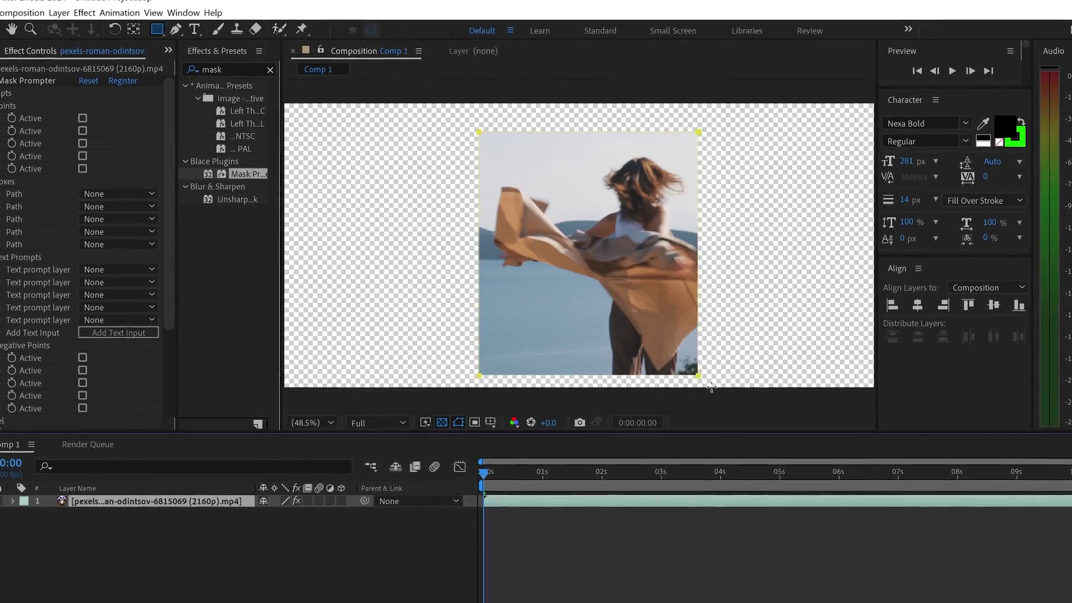
Enlarge the rectangle mask around the woman and set Mask 1 as the box prompt path.
drag(712, 386, 788, 397)
click(132, 194)
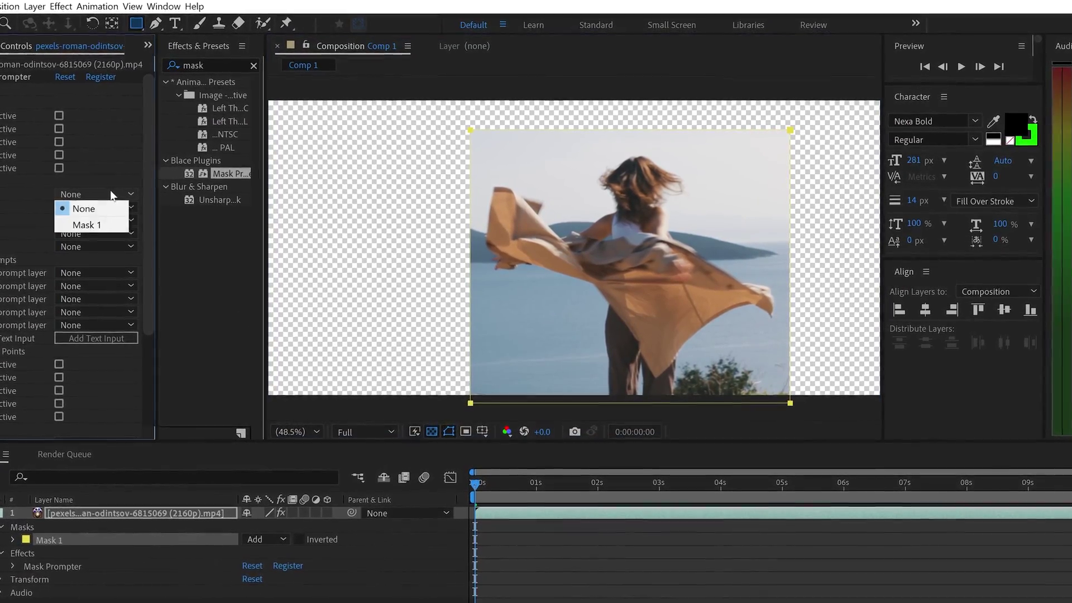
click(86, 224)
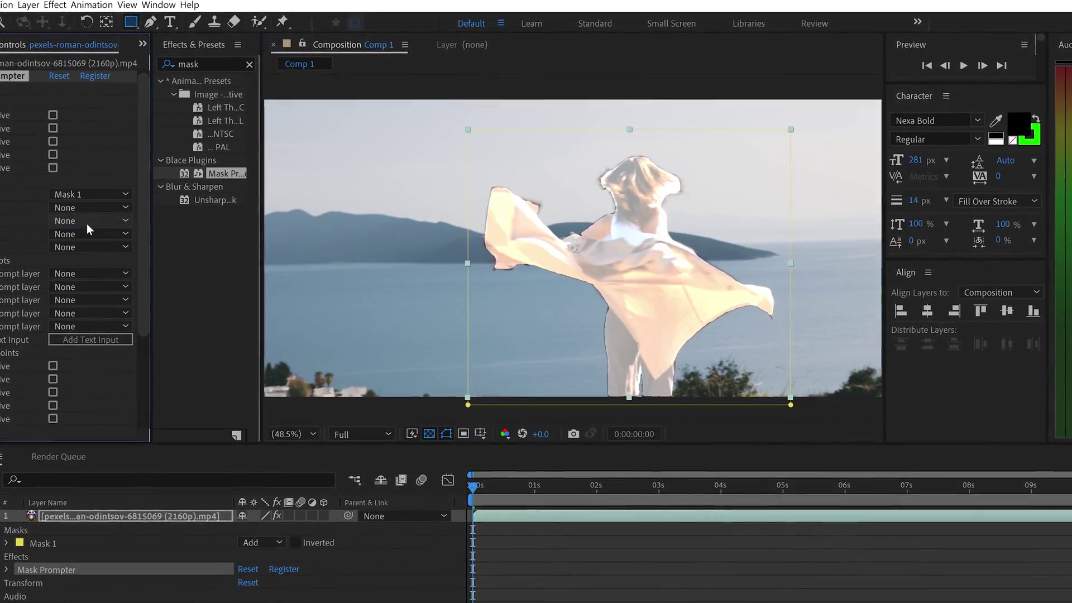
Set the Mask Prompter Overlay to On Transparent.
scroll(84, 251, down, 5)
click(69, 374)
click(82, 418)
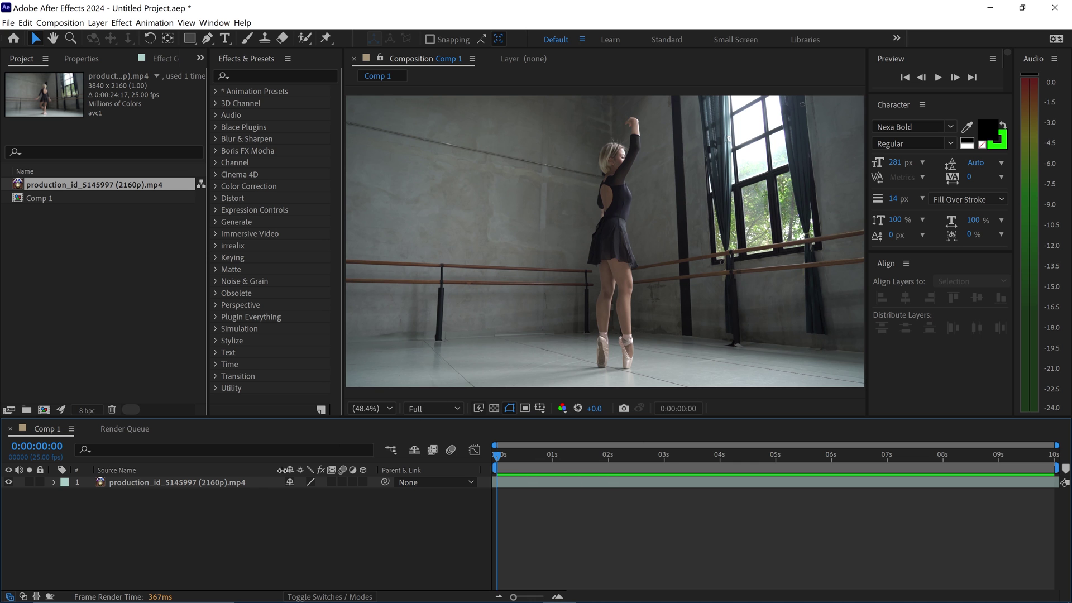
click(234, 482)
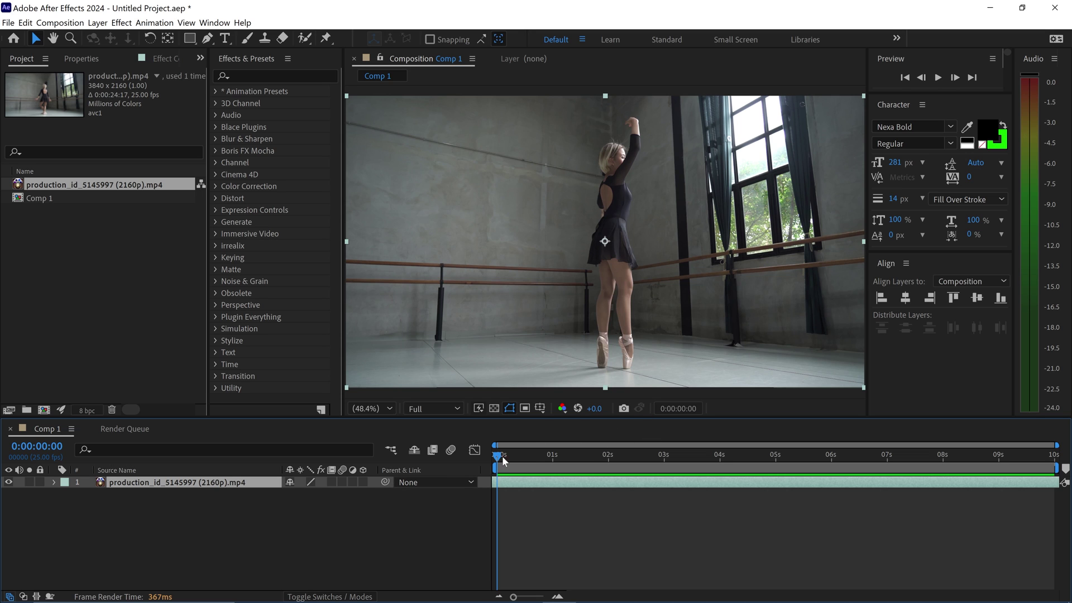
double_click(206, 484)
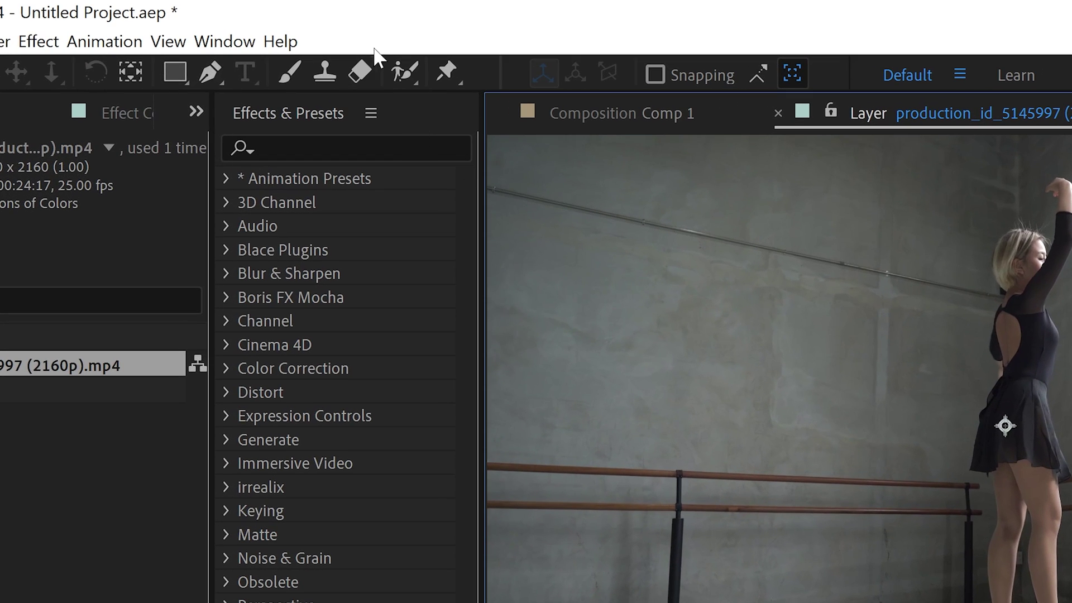
Choose the standard Roto Brush Tool from the toolbar flyout.
click(401, 73)
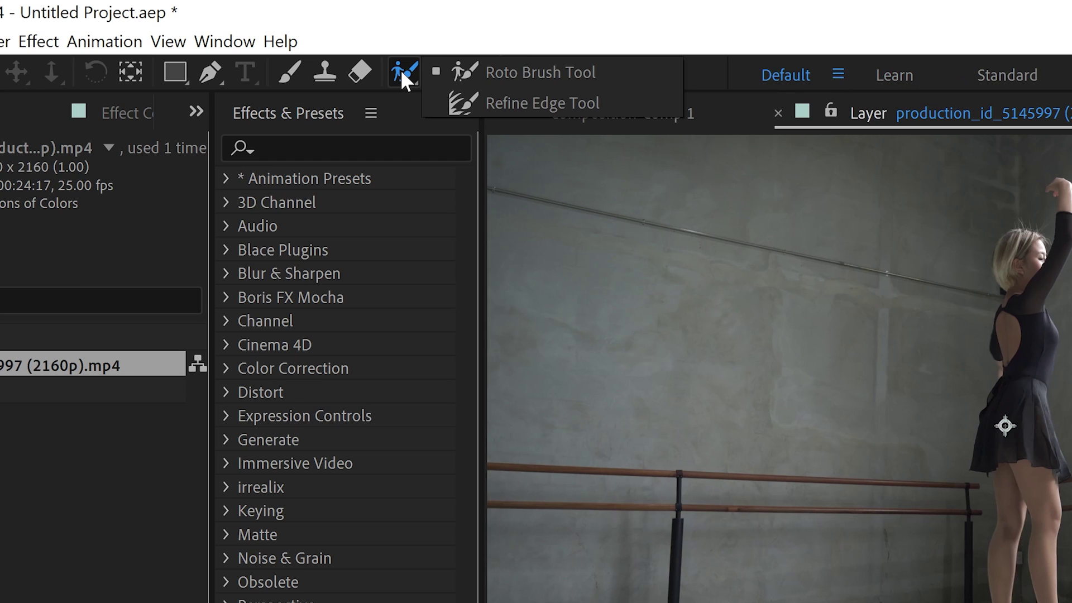
click(508, 72)
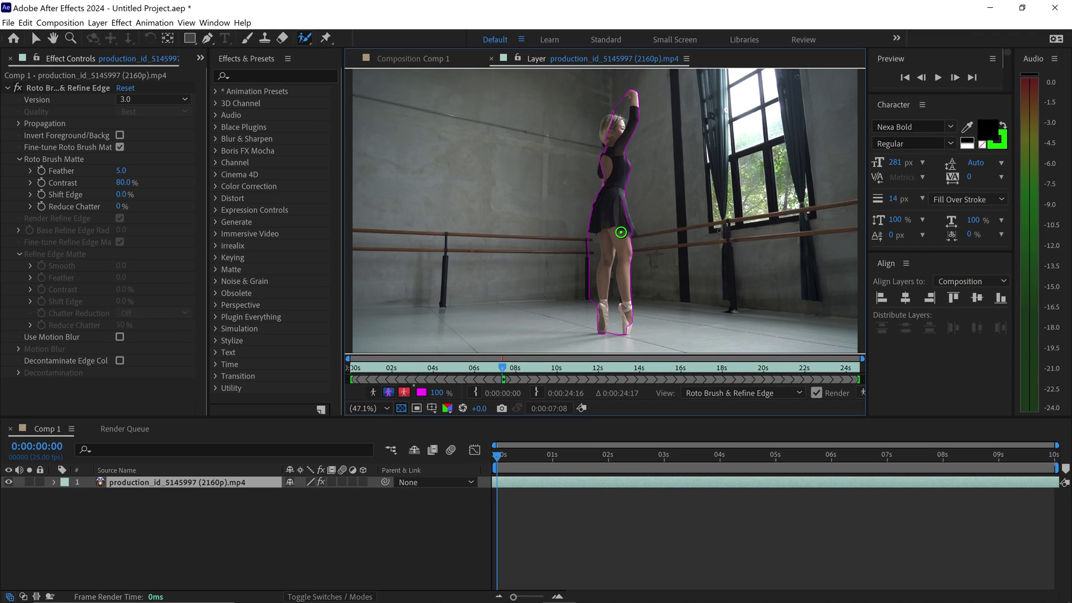
Zoom in on the dancer's legs and subtract the barre post from the roto selection.
scroll(611, 288, up, 3)
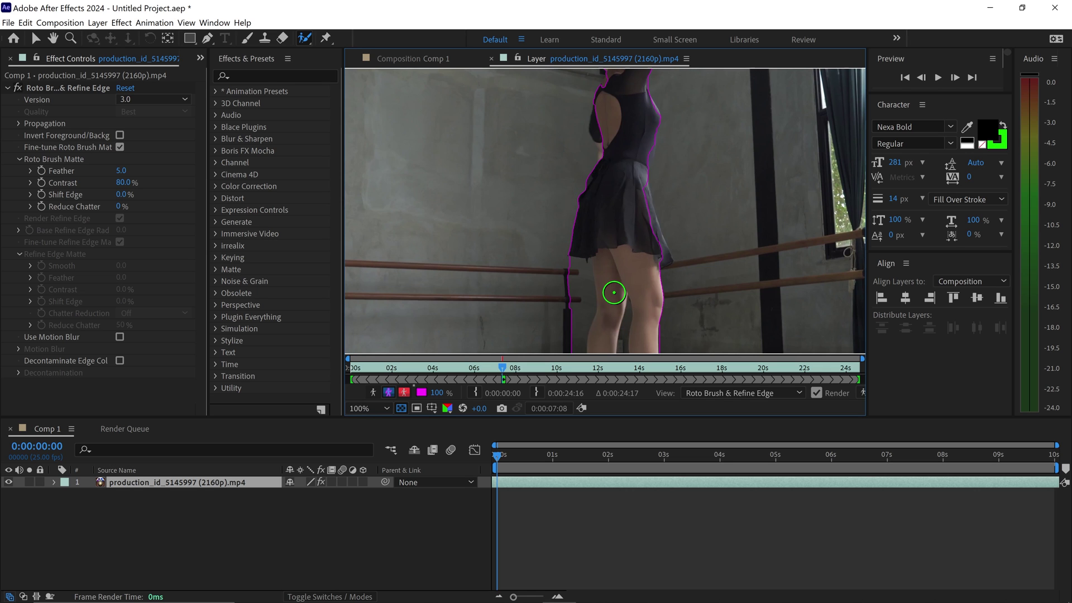
drag(590, 306, 578, 165)
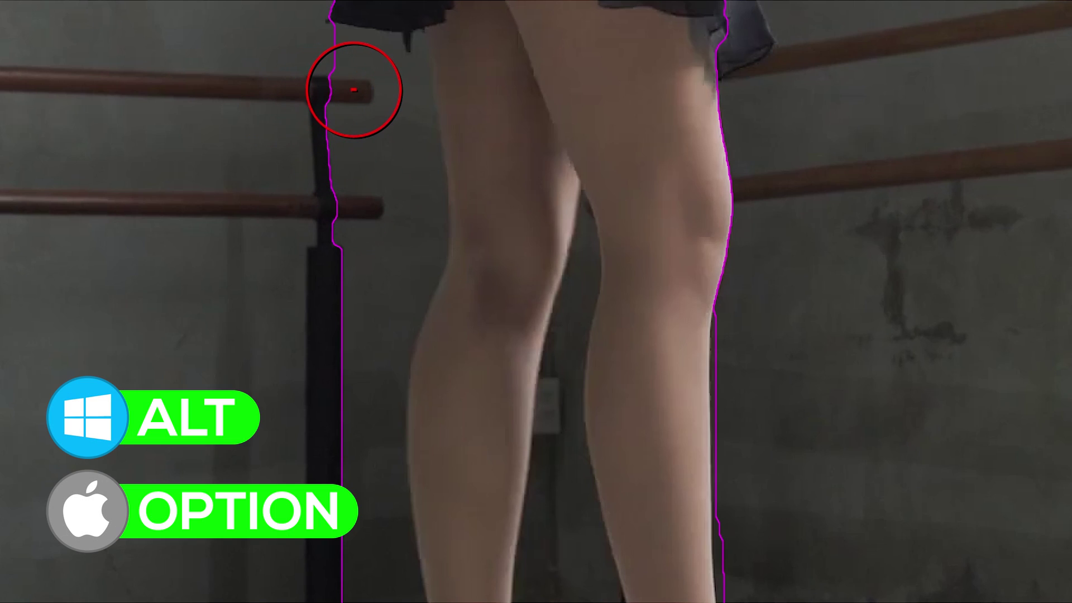
alt+click(355, 91)
mouse_move(355, 91)
mouse_down()
mouse_move(372, 131)
mouse_move(377, 203)
mouse_move(342, 358)
mouse_move(330, 497)
mouse_up()
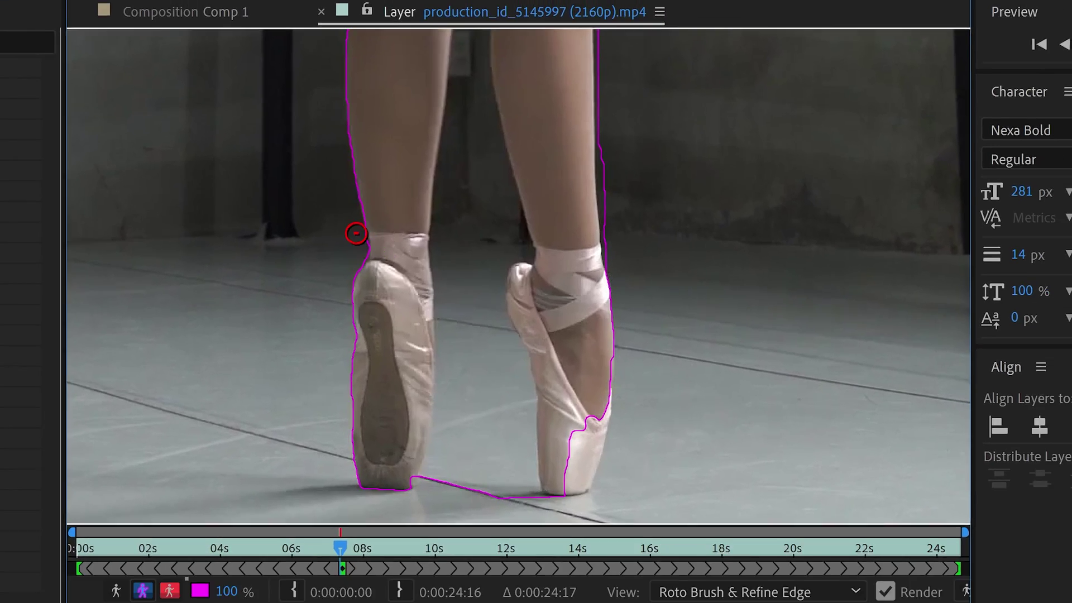
Correct the roto strokes along both legs, the calf gap, left ankle and pointe shoe.
scroll(362, 240, down, 3)
drag(500, 248, 468, 275)
drag(416, 212, 427, 309)
drag(465, 349, 468, 377)
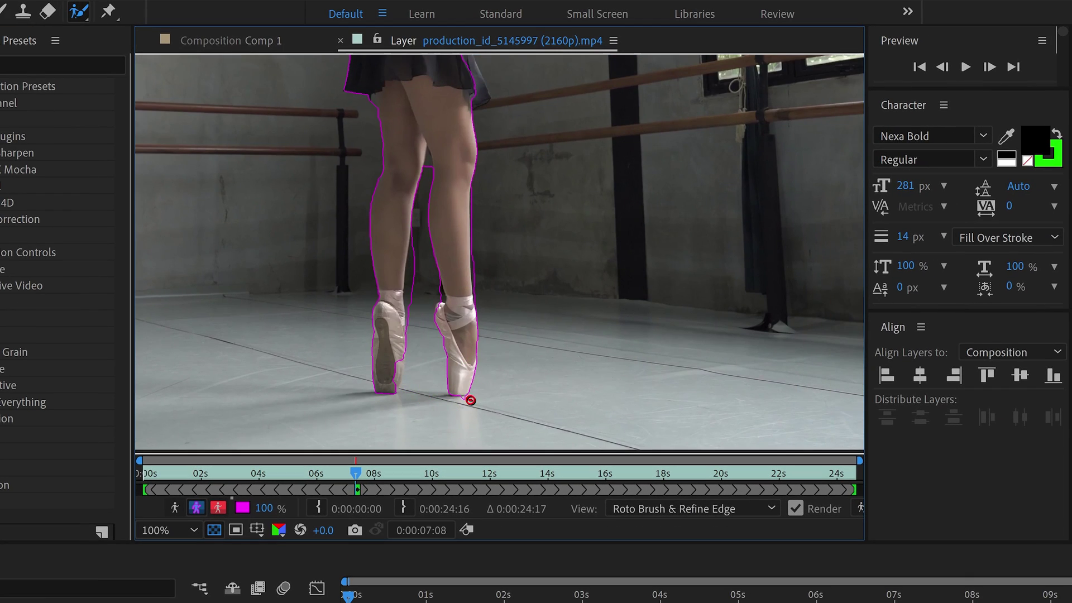
drag(418, 191, 419, 154)
drag(399, 279, 398, 388)
drag(471, 252, 473, 207)
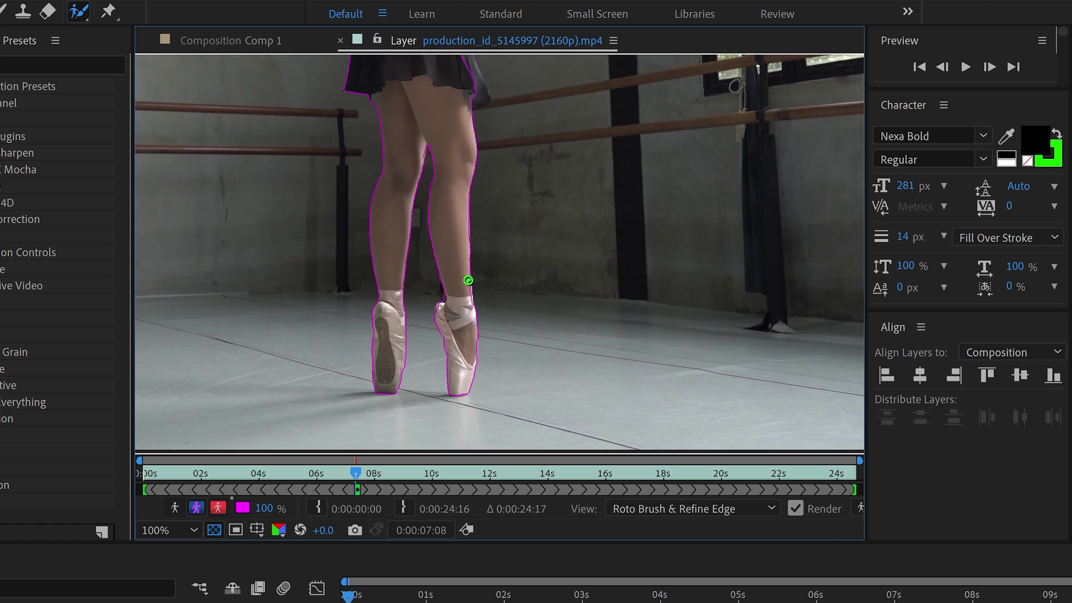
Add the dancer's back and remove the gap between her head and raised arm.
scroll(439, 308, up, 5)
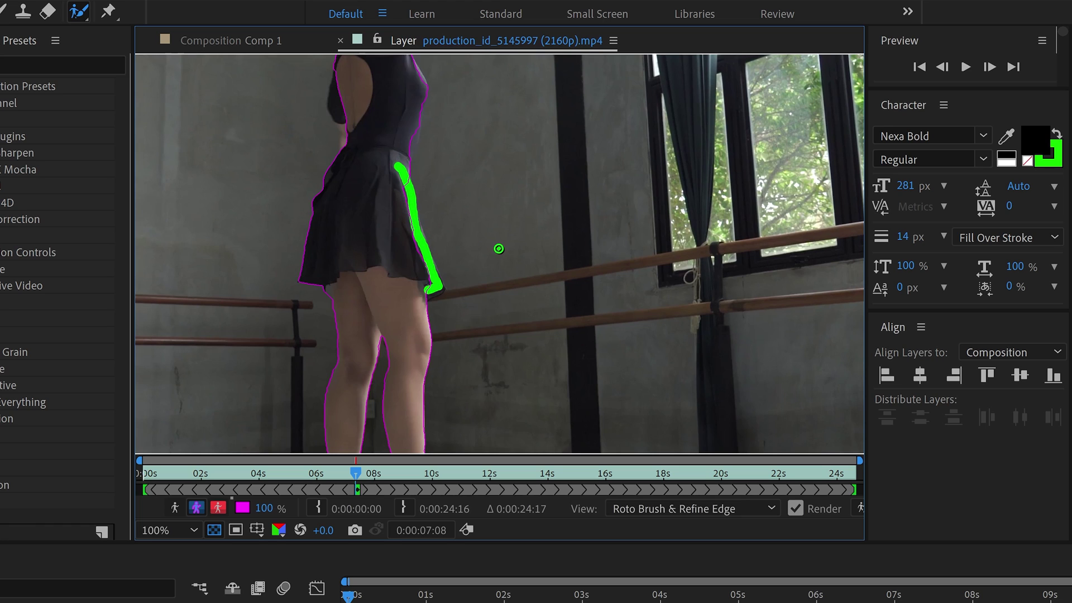
scroll(497, 246, up, 3)
scroll(485, 218, up, 3)
scroll(485, 217, left, 2)
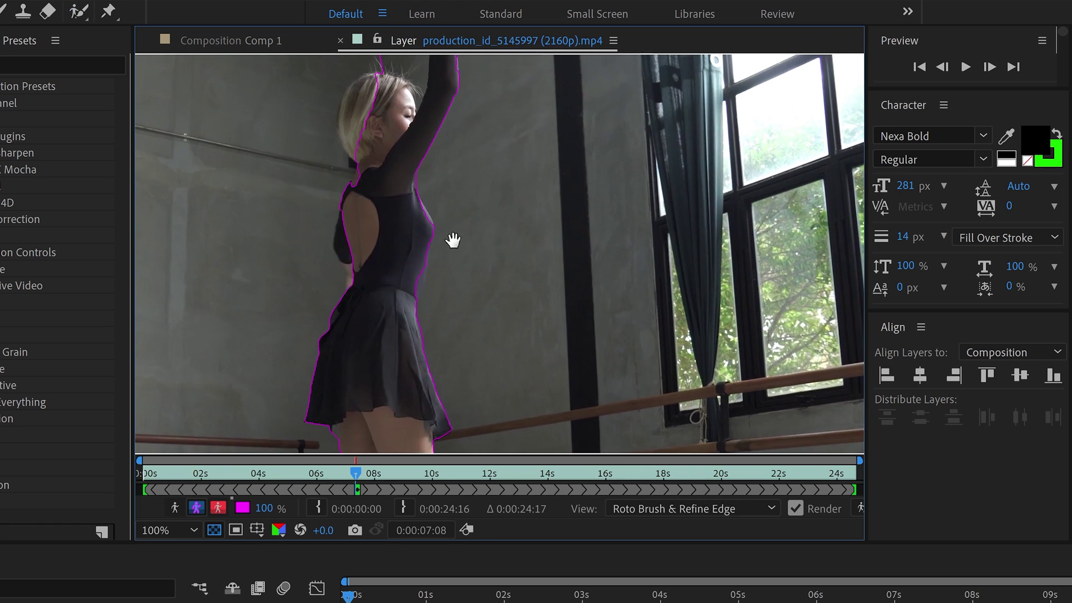
drag(346, 227, 348, 253)
scroll(426, 194, up, 4)
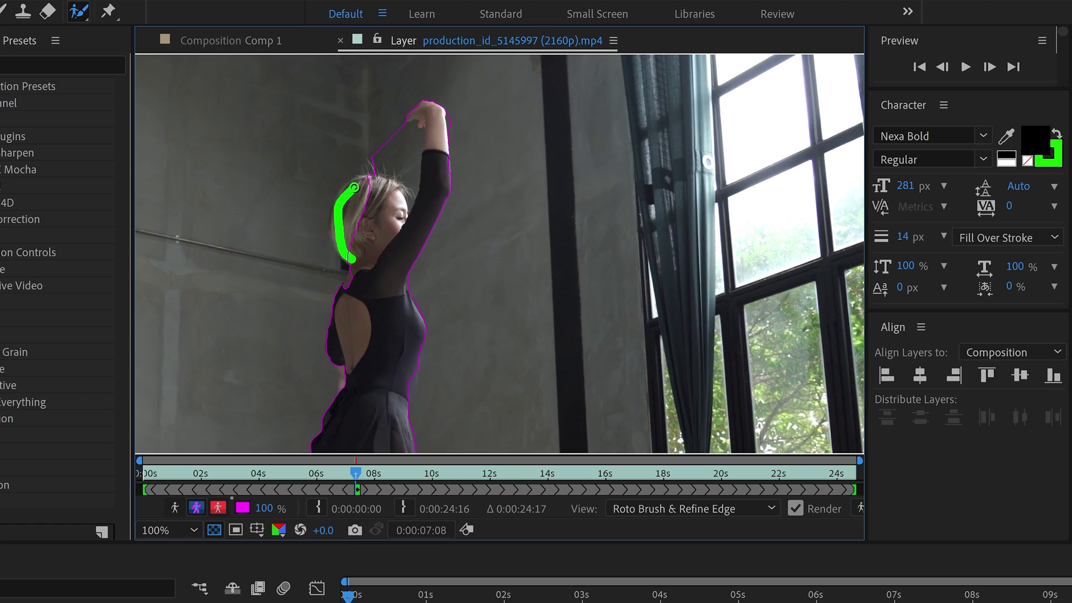
drag(397, 120, 414, 190)
scroll(444, 320, up, 2)
scroll(474, 102, down, 2)
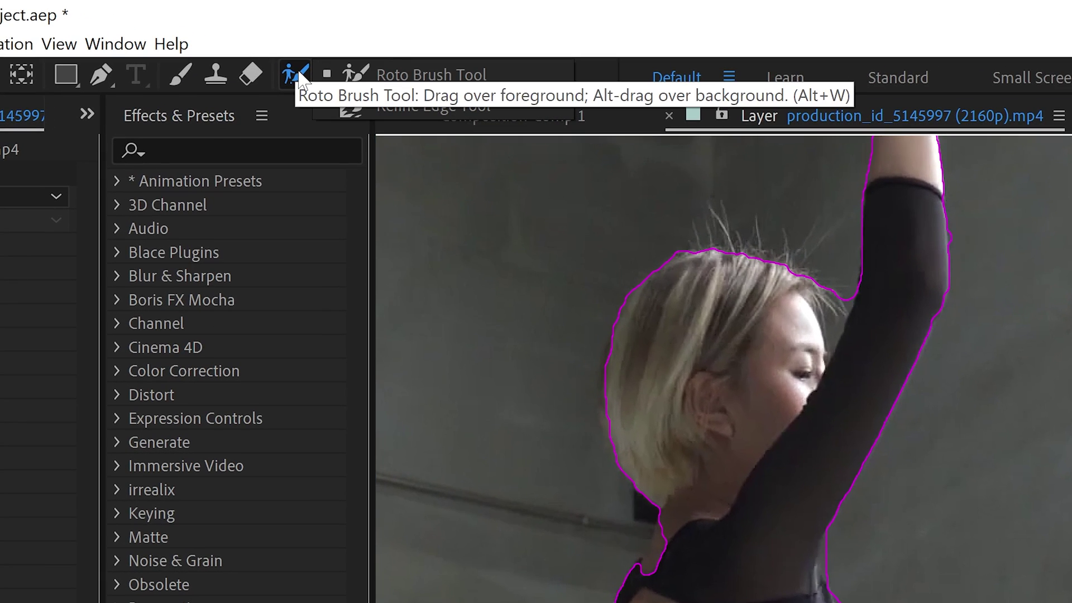
Switch to the Refine Edge Tool and trace the hair edge and the arm-face gap.
drag(303, 36, 365, 41)
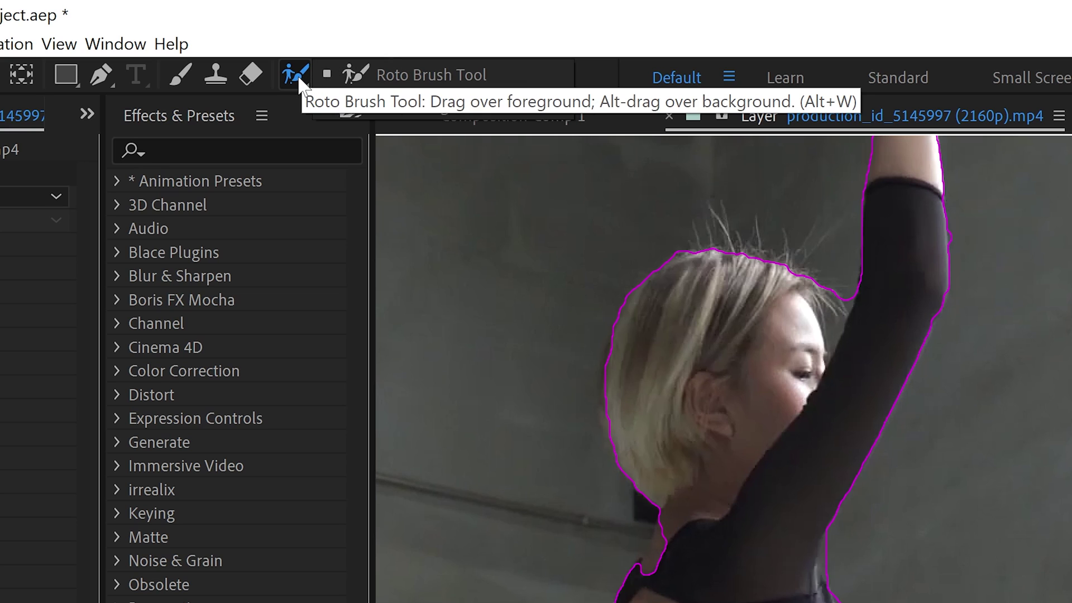
click(413, 106)
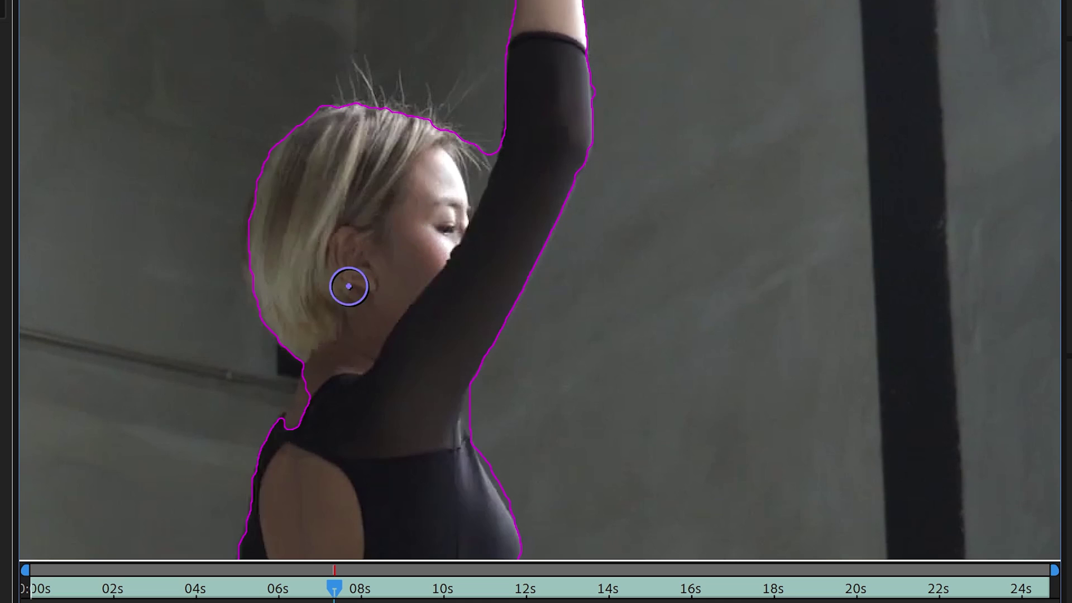
mouse_move(293, 367)
mouse_down()
mouse_move(253, 267)
mouse_move(260, 167)
mouse_move(308, 111)
mouse_move(358, 100)
mouse_move(360, 62)
mouse_move(385, 98)
mouse_move(471, 77)
mouse_move(446, 126)
mouse_move(480, 146)
mouse_move(466, 158)
mouse_move(483, 224)
mouse_up()
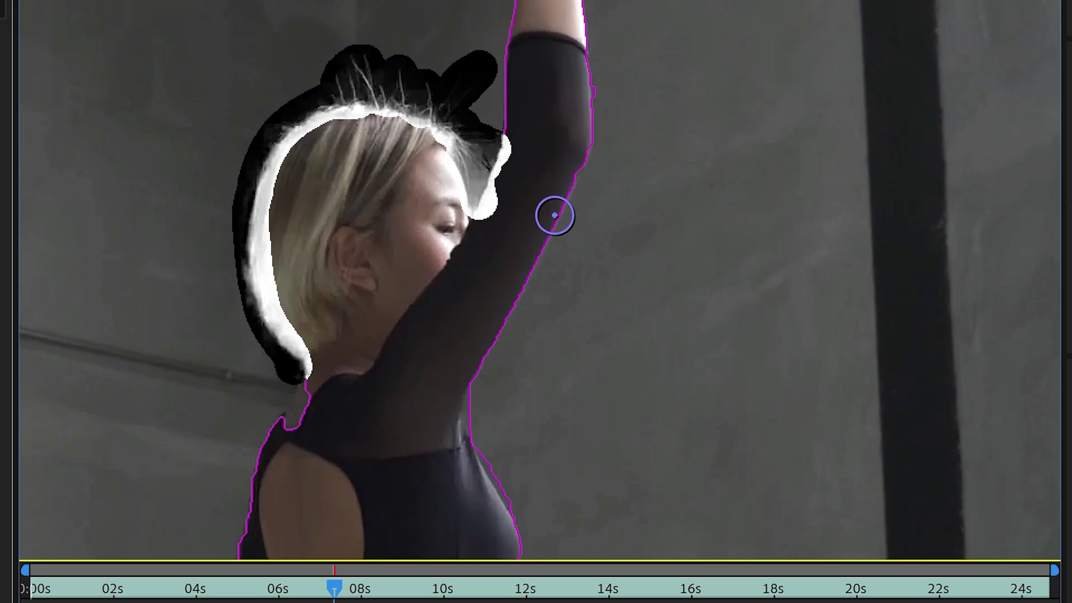
mouse_move(521, 134)
mouse_down()
mouse_move(491, 239)
mouse_move(492, 196)
mouse_move(519, 123)
mouse_up()
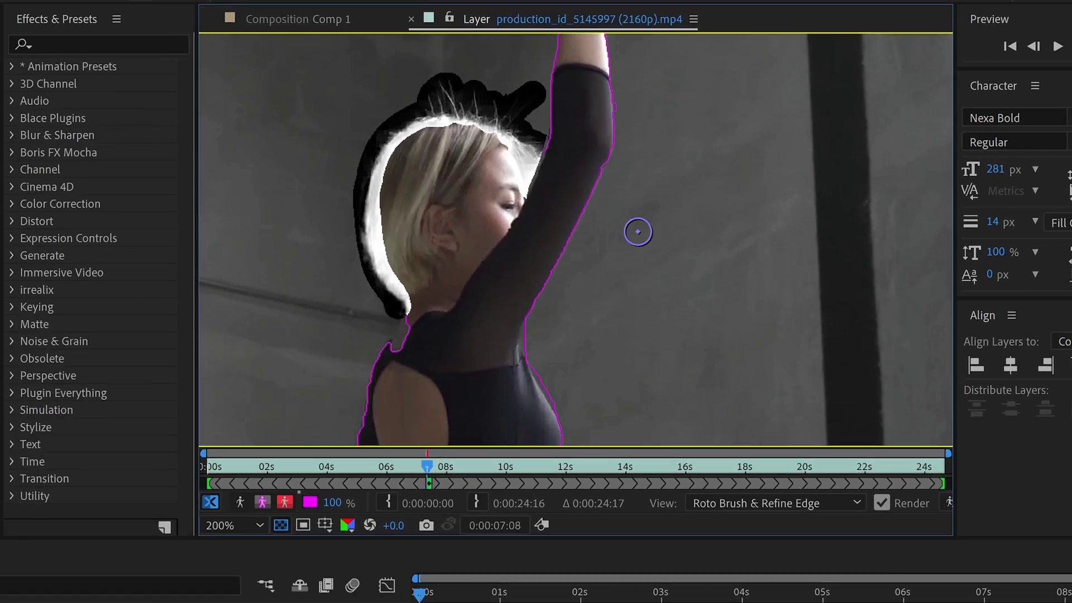
Preview the matte in Alpha, Boundary, Overlay, transparency and black-background views.
scroll(632, 232, down, 4)
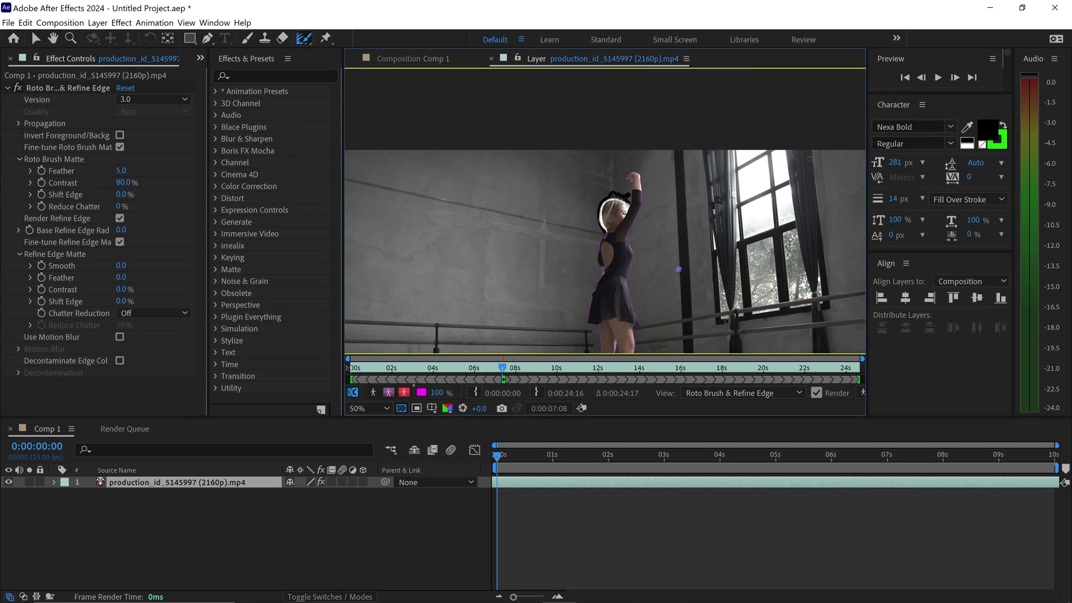
drag(679, 269, 608, 200)
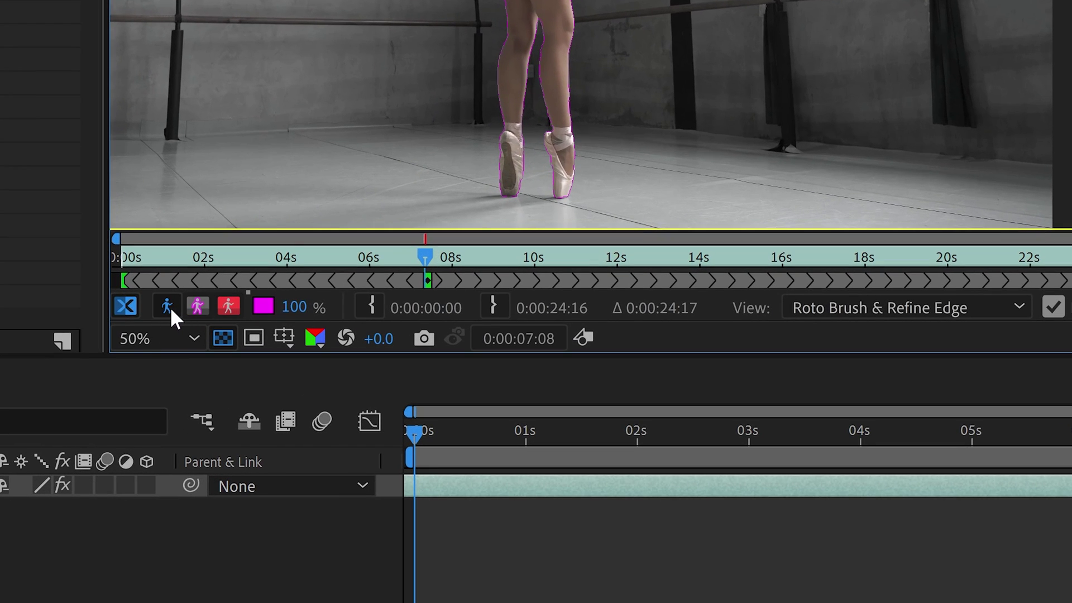
click(167, 308)
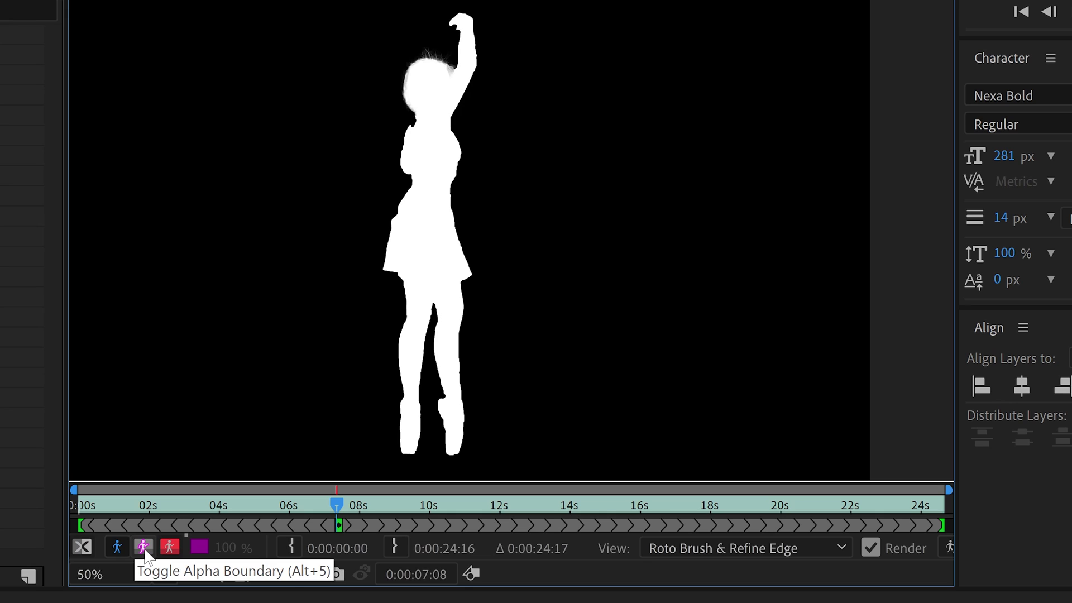
click(143, 547)
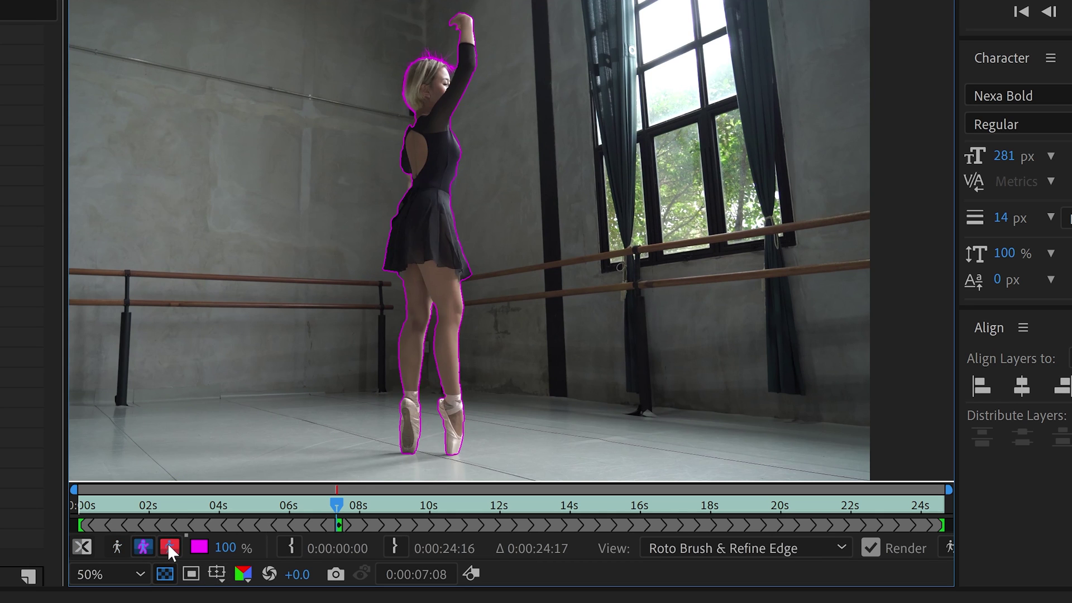
click(169, 547)
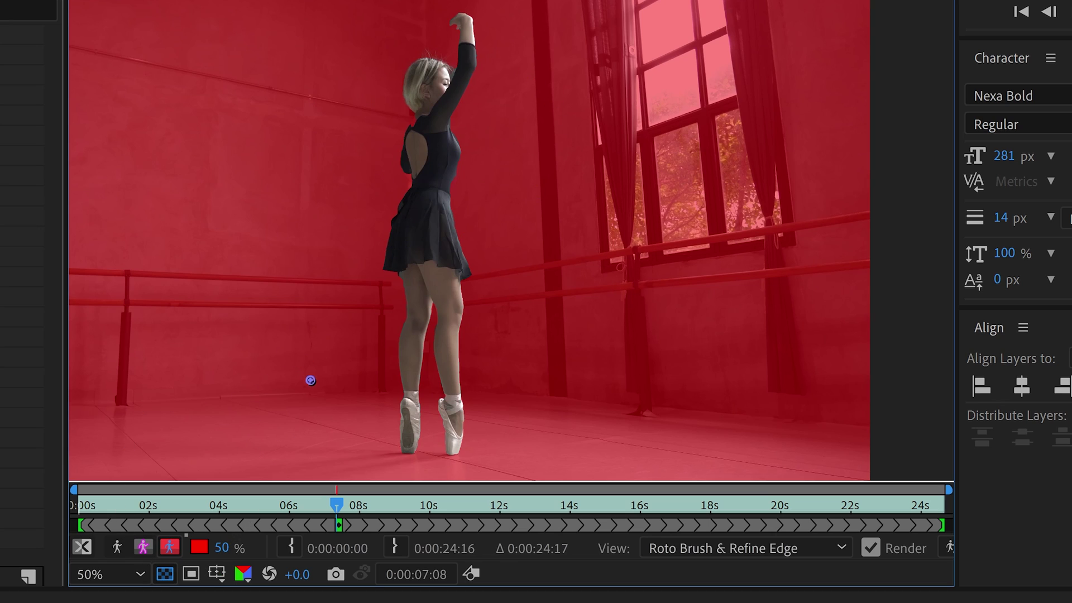
click(171, 548)
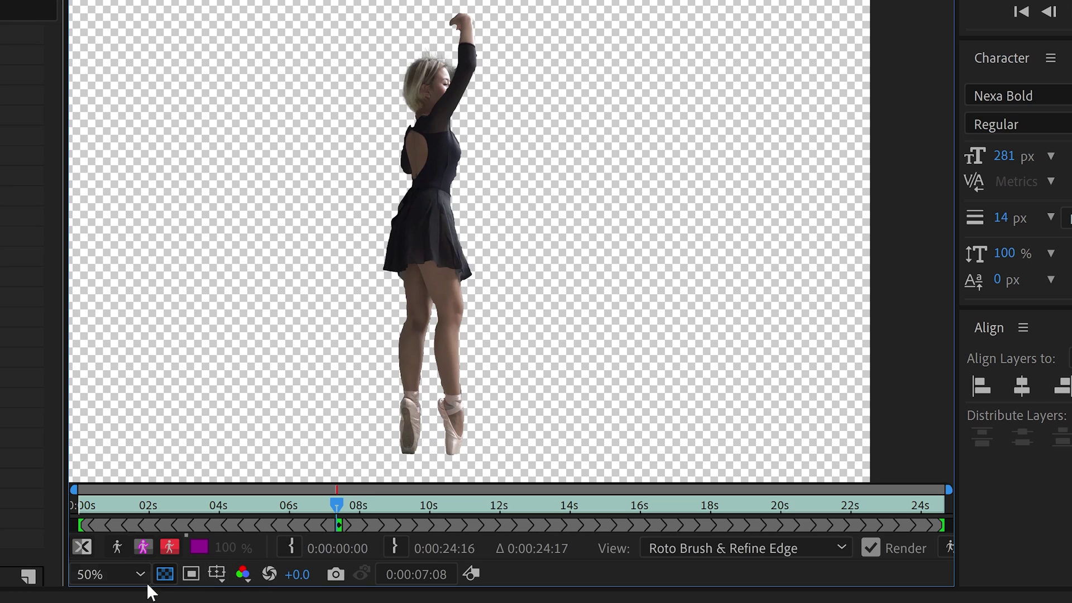
click(165, 574)
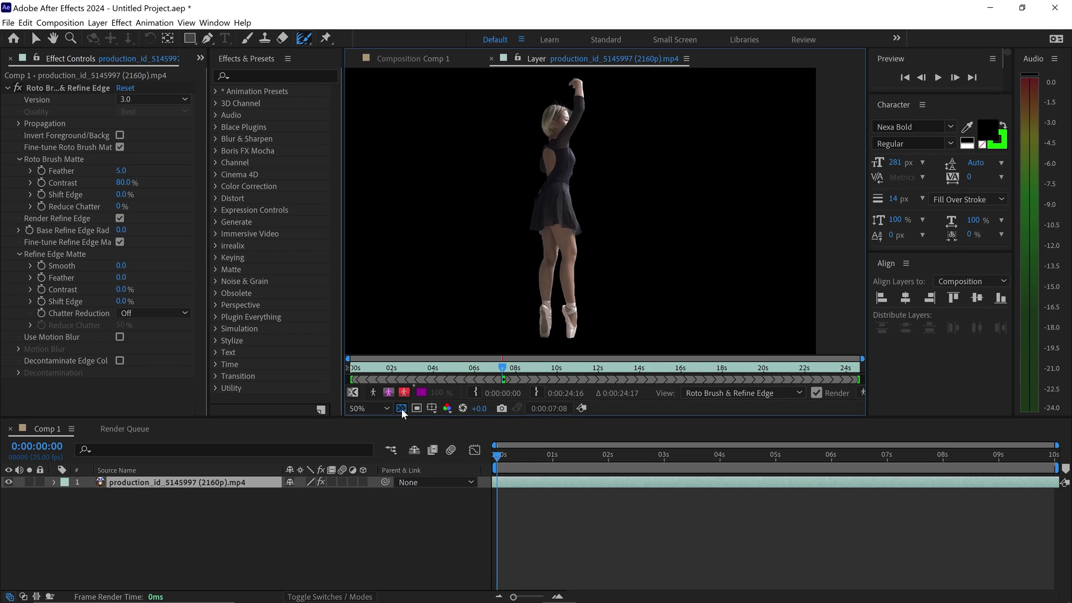
Return to Alpha Boundary view and freeze the Roto Brush propagation.
click(164, 574)
key(alt+5)
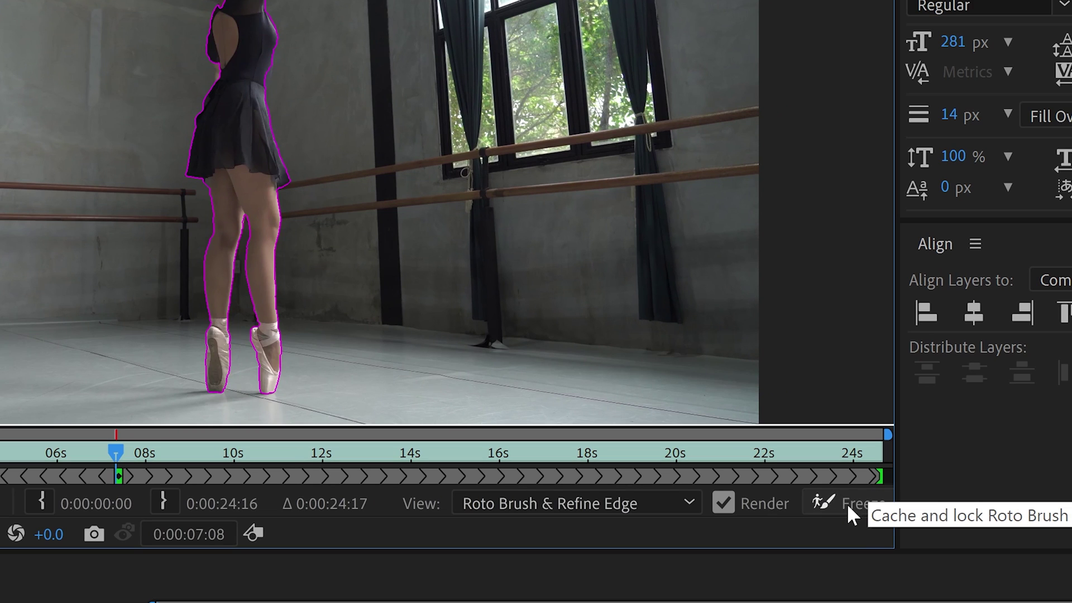
click(846, 503)
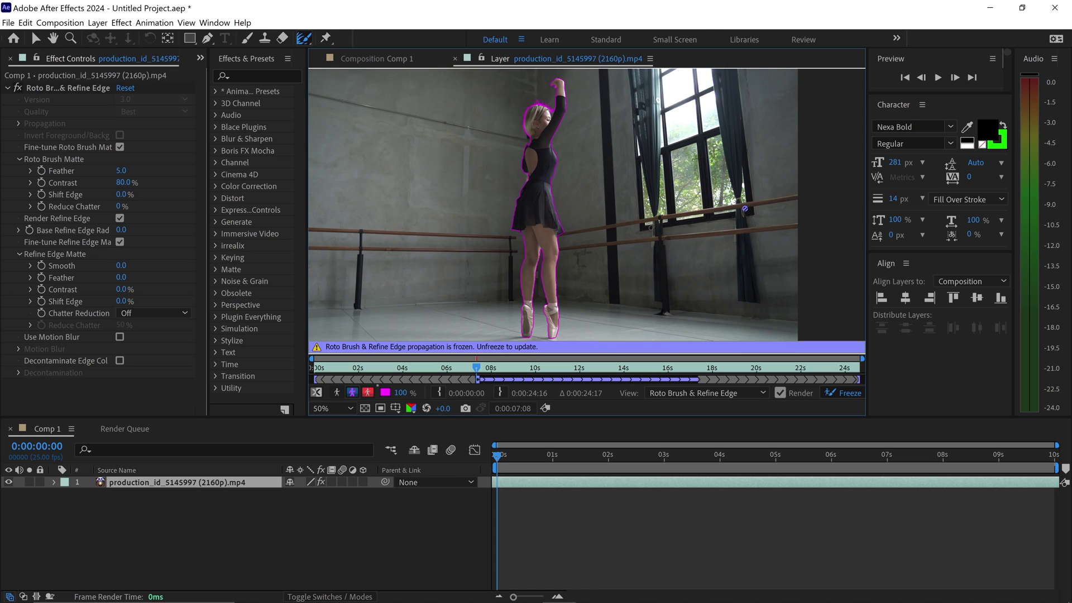
Unfreeze the matte, switch to Alpha view, and advance the playhead to frame 22.
click(841, 394)
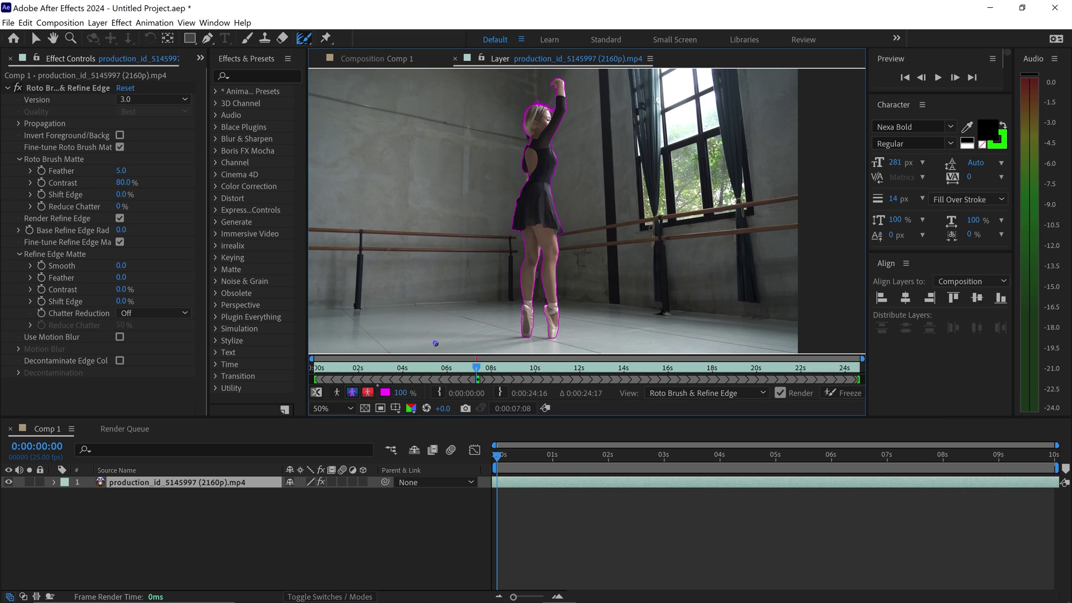
click(354, 393)
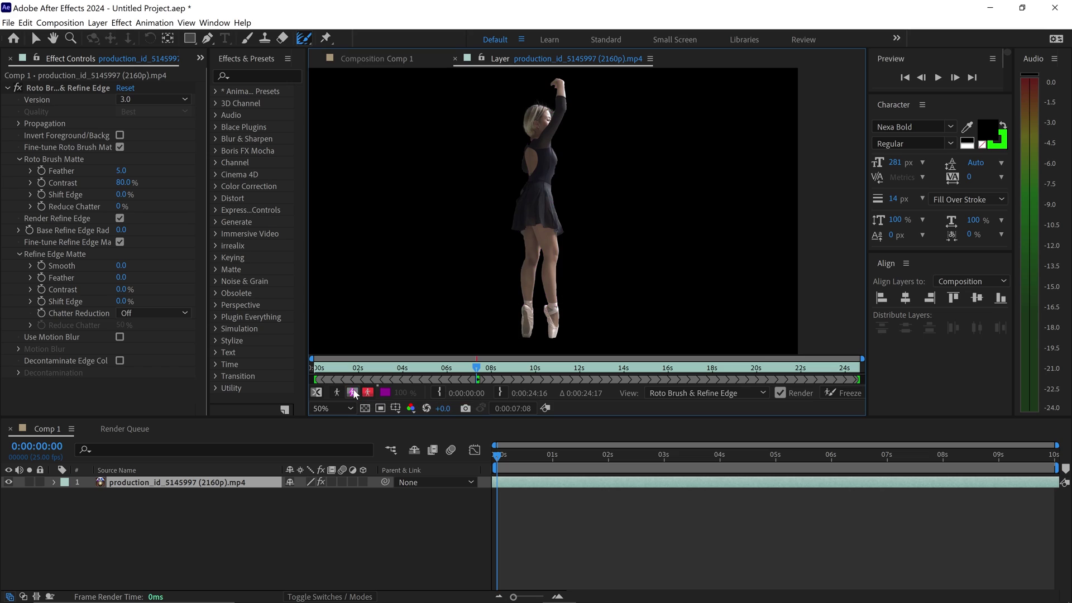
click(498, 455)
drag(499, 455, 508, 455)
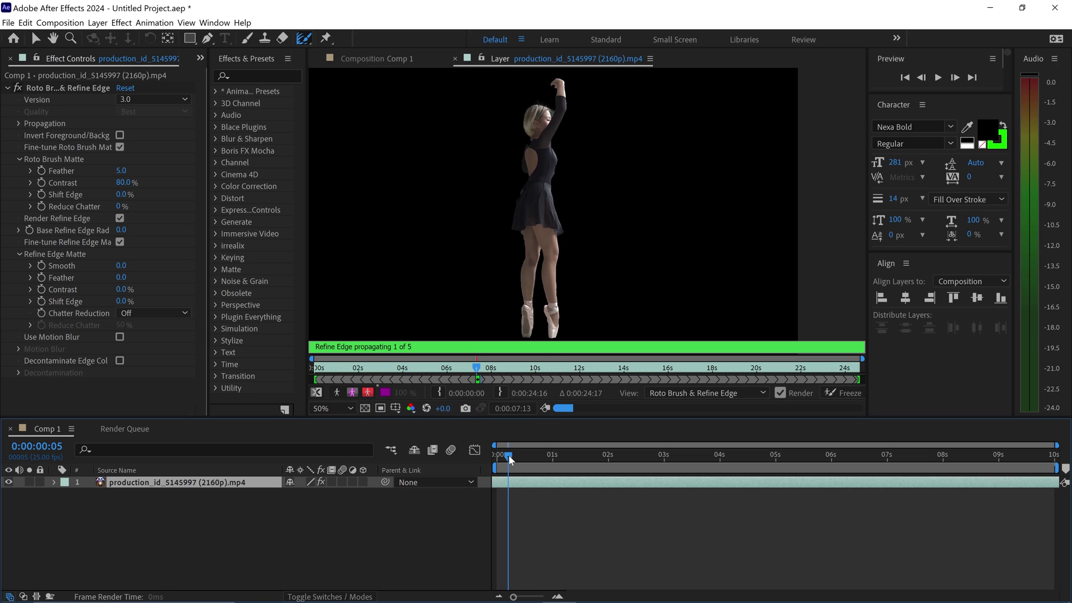
click(546, 450)
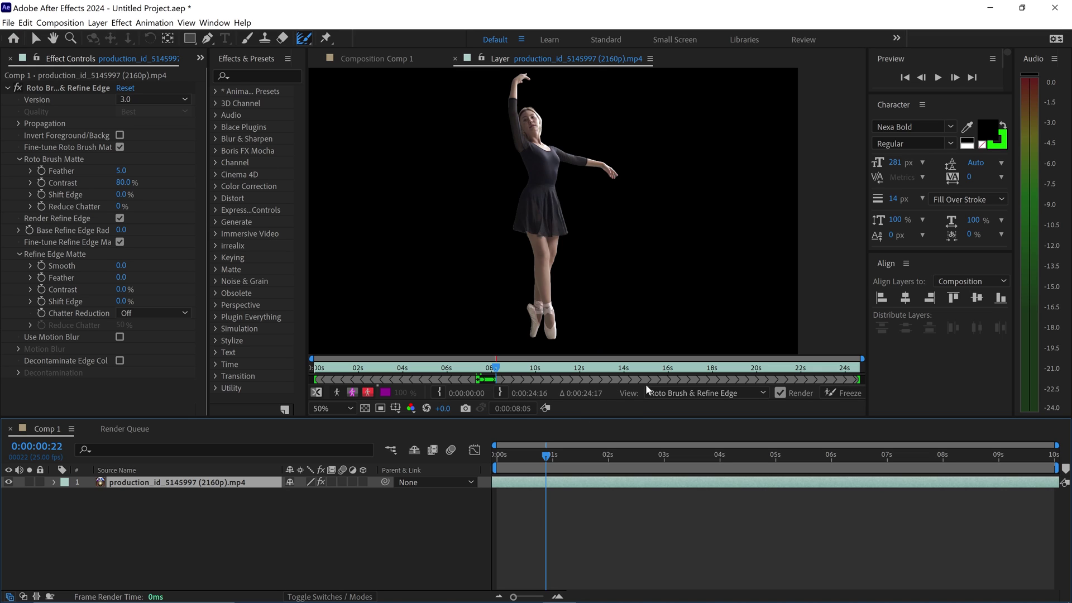
Switch to Comp 1, move the playhead to 0:00:00:00, and open File Explorer.
click(388, 59)
drag(548, 455, 490, 454)
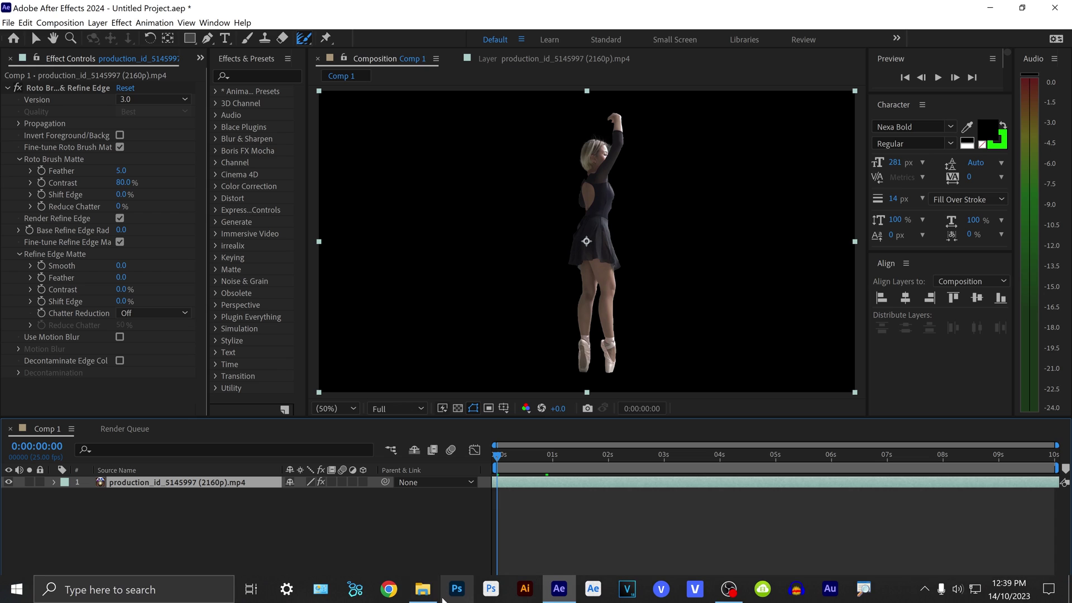
click(422, 591)
Add empty room.png to Comp 1 beneath the dancer layer and zoom the viewer to 25%.
drag(669, 335, 343, 501)
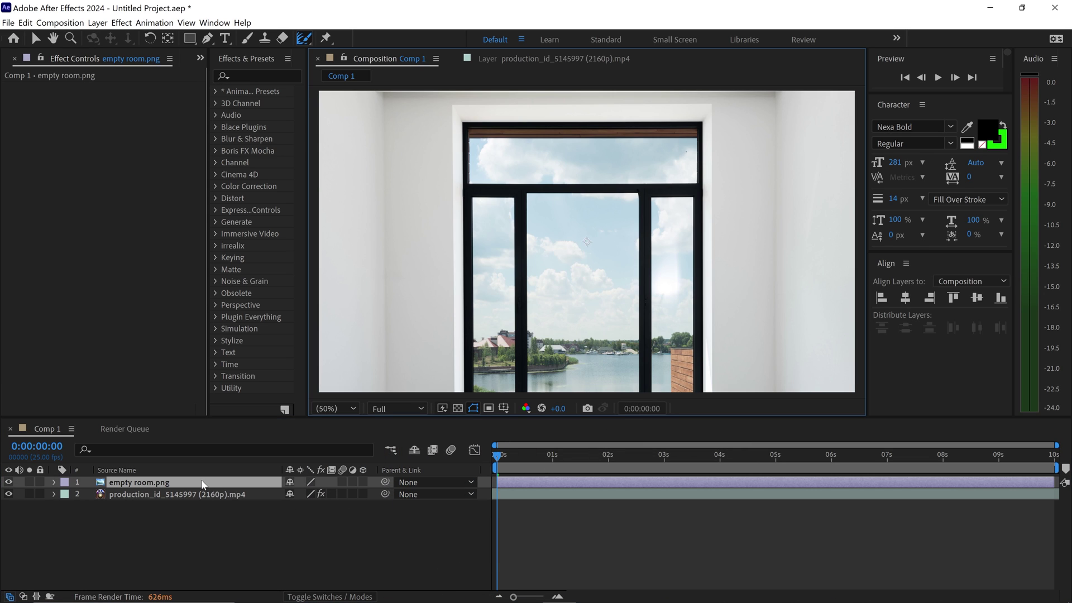
drag(202, 484, 198, 508)
click(335, 408)
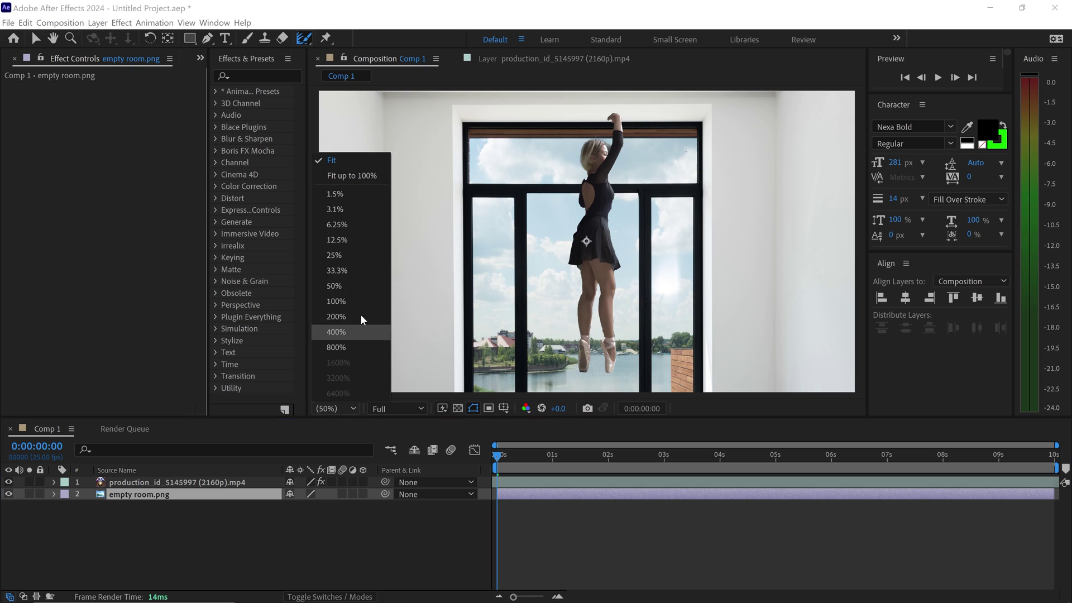
click(365, 177)
click(330, 407)
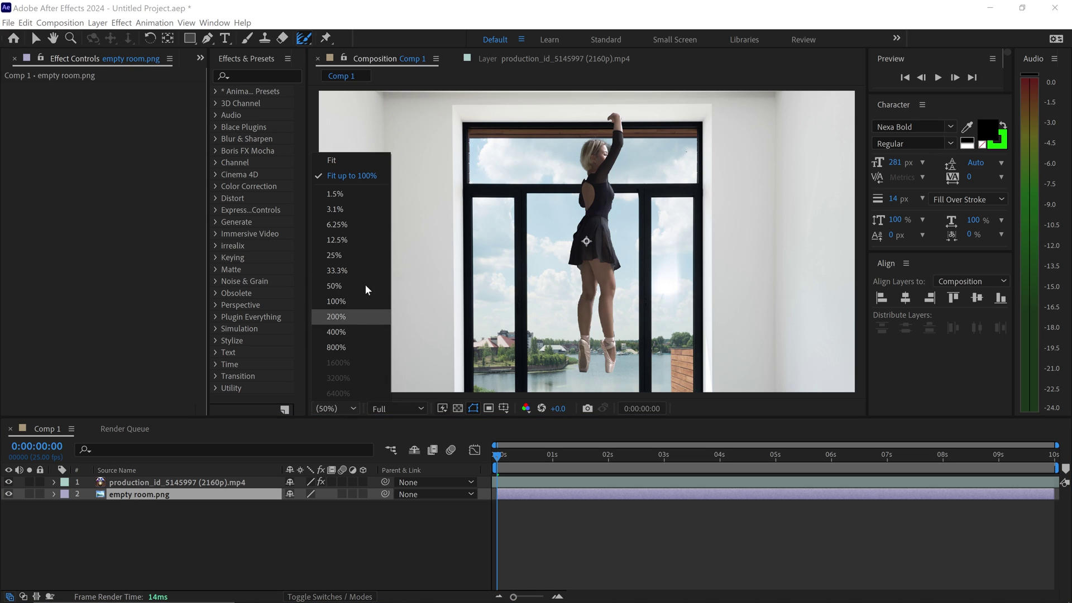
click(335, 255)
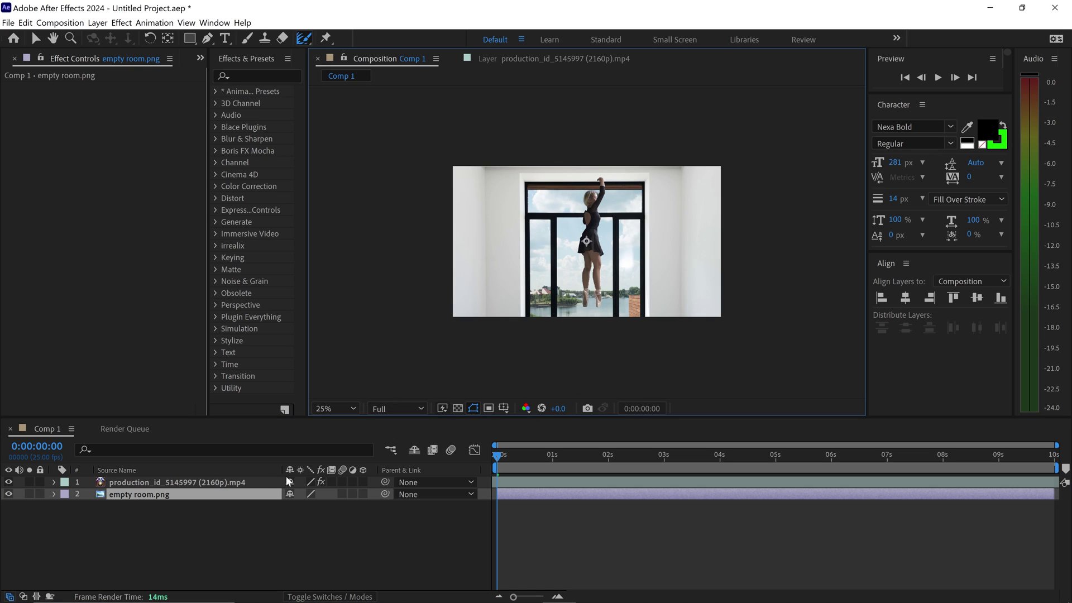
Scale the empty room.png layer to 50%, then down to 44%.
click(192, 483)
click(204, 497)
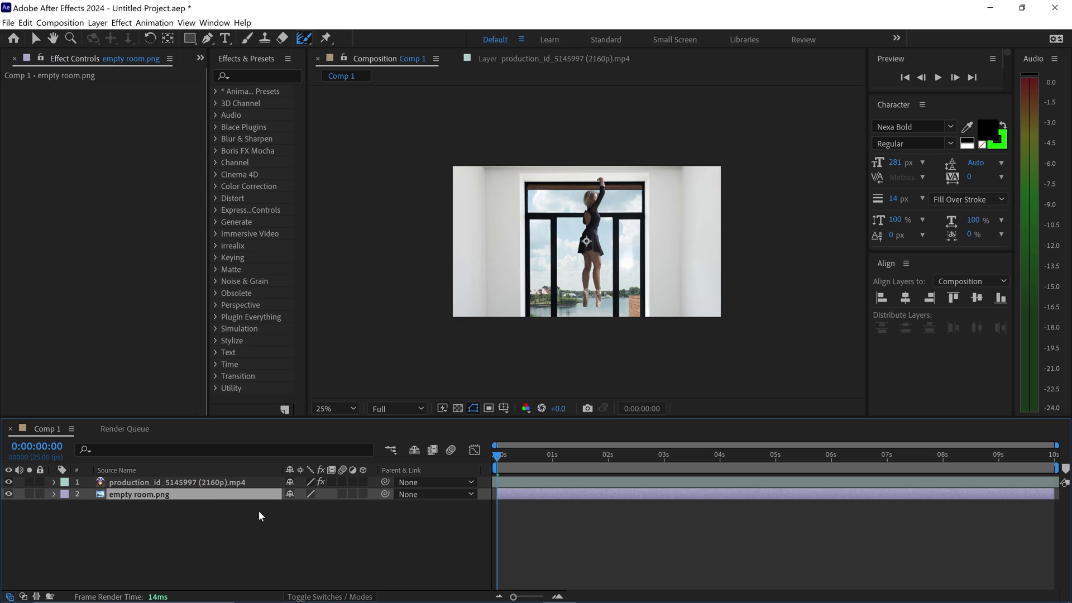
key(s)
click(330, 506)
text(50)
click(333, 534)
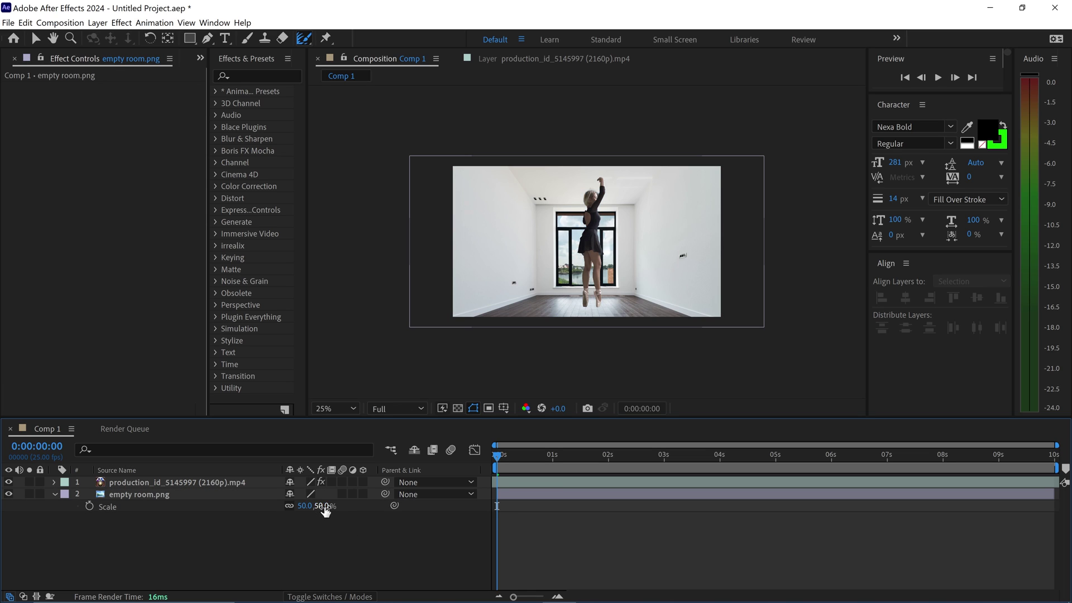
drag(325, 509, 320, 506)
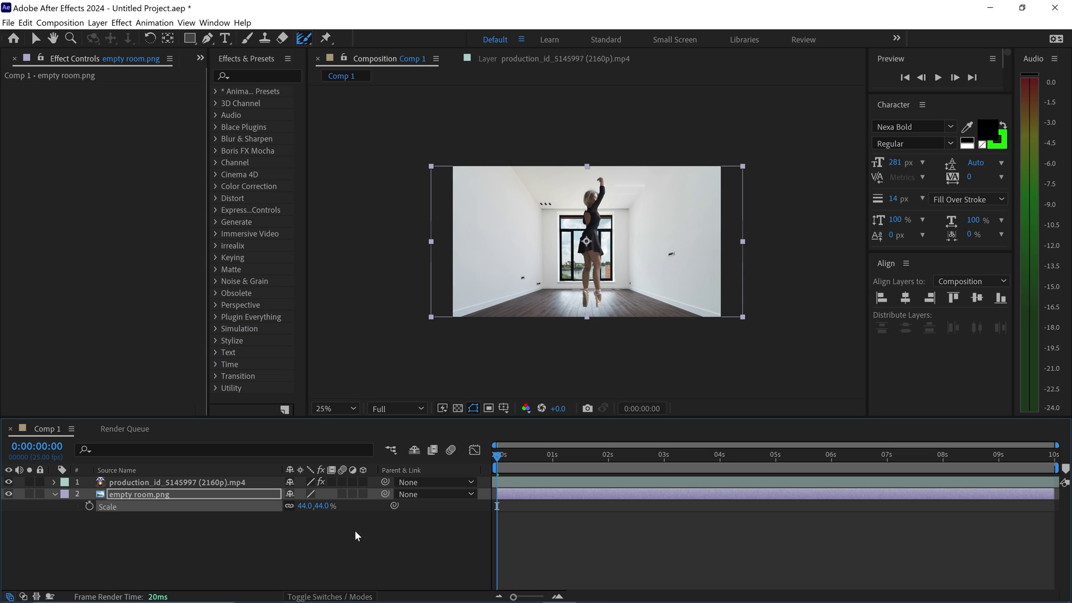
Fit the composition in the viewer and scale the dancer layer to 70%.
click(193, 481)
click(334, 408)
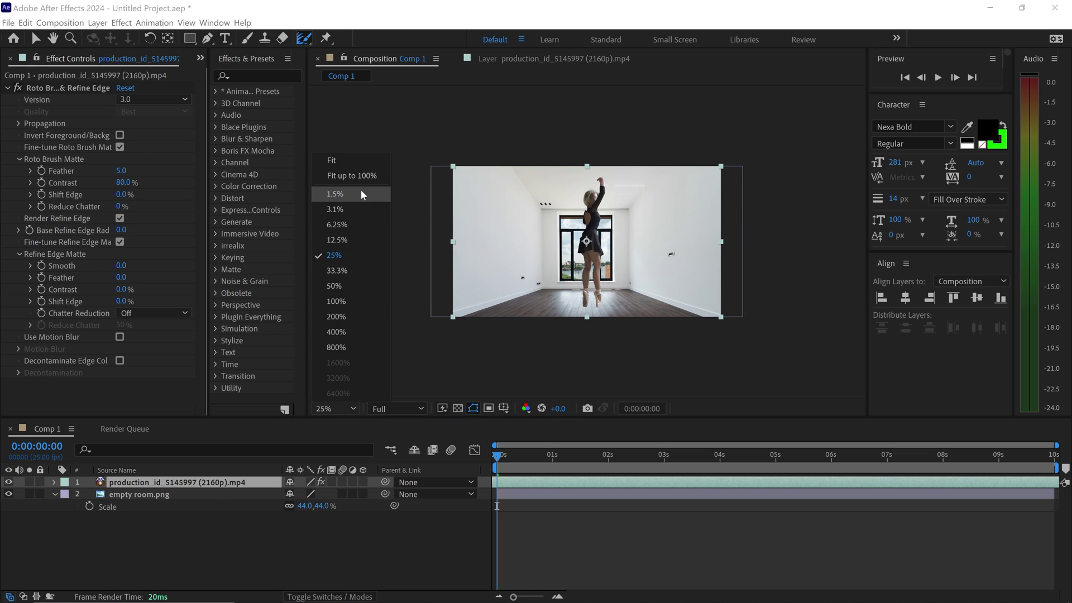
click(361, 175)
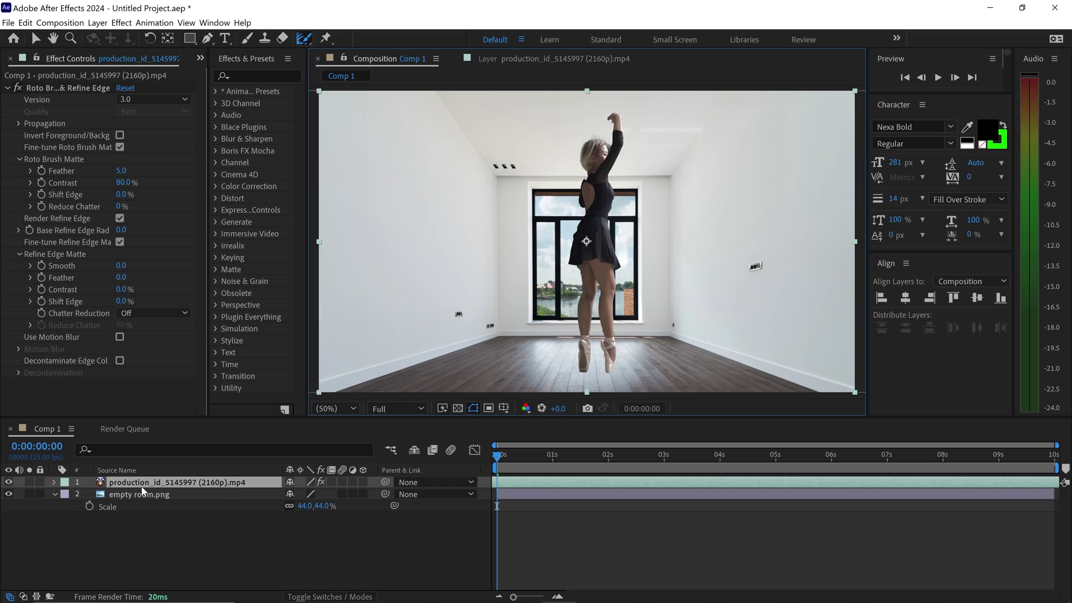
key(s)
click(333, 493)
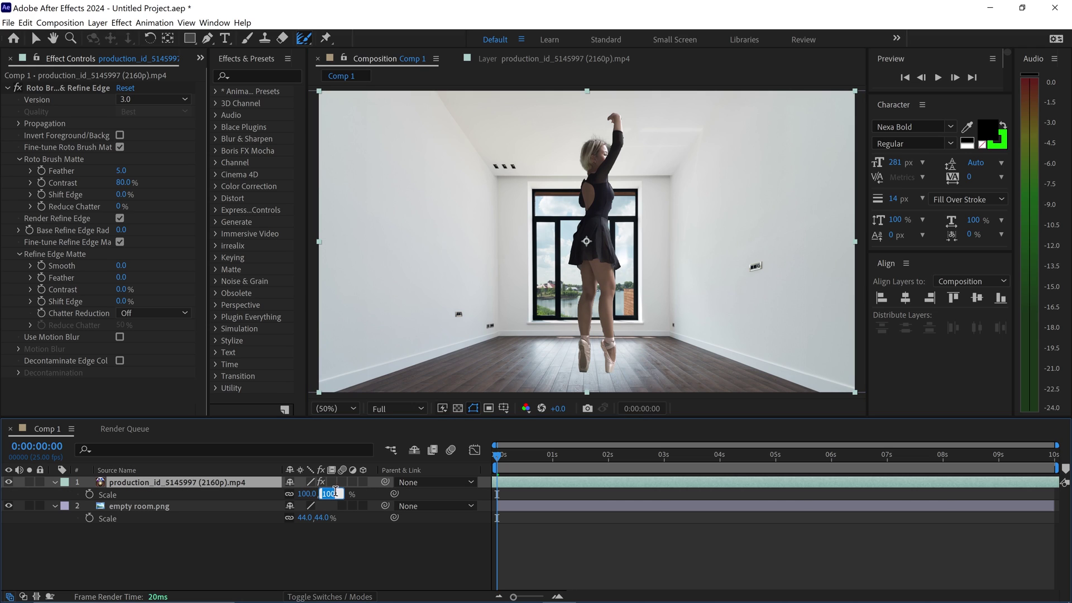
text(70)
key(Return)
click(354, 530)
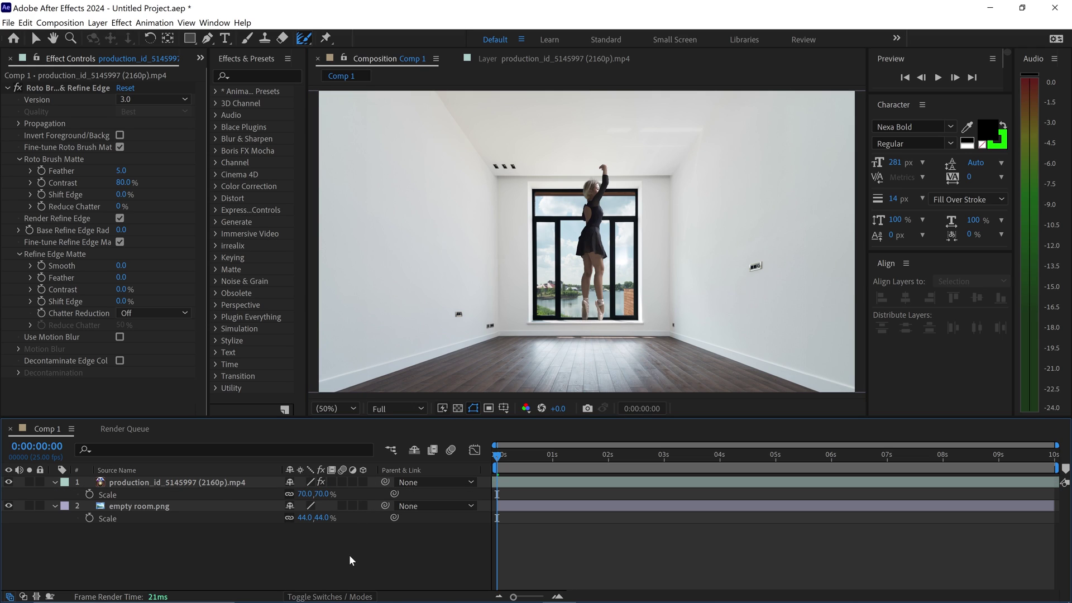
Move the dancer's position to 1920, 1316, onto the room's floor.
click(235, 482)
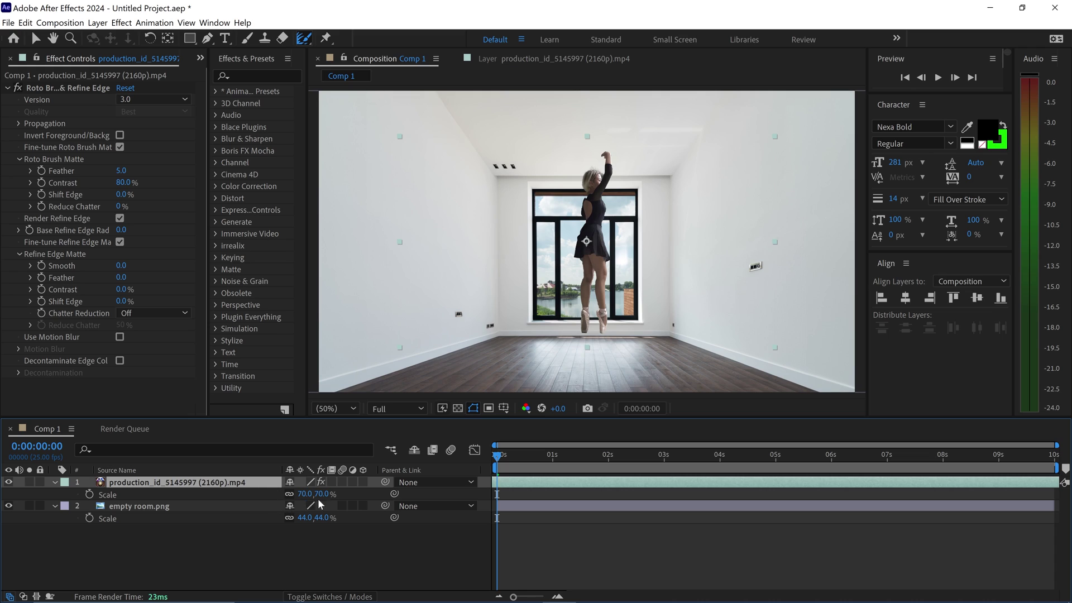
key(p)
drag(324, 493, 500, 487)
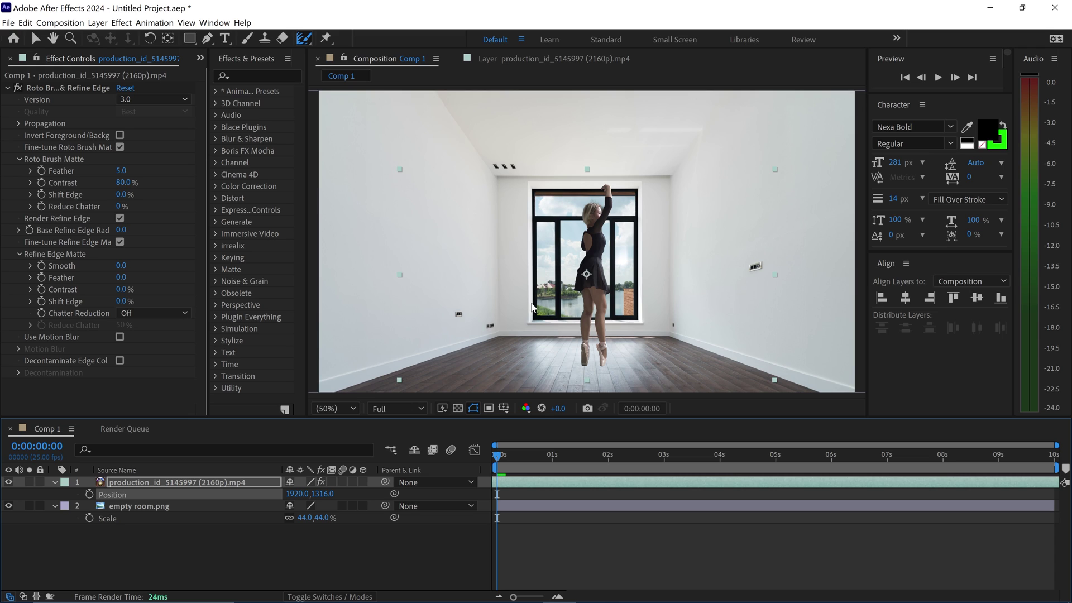
Apply Brightness & Contrast to the ballerina layer with Brightness 43 and Contrast -14.
click(248, 77)
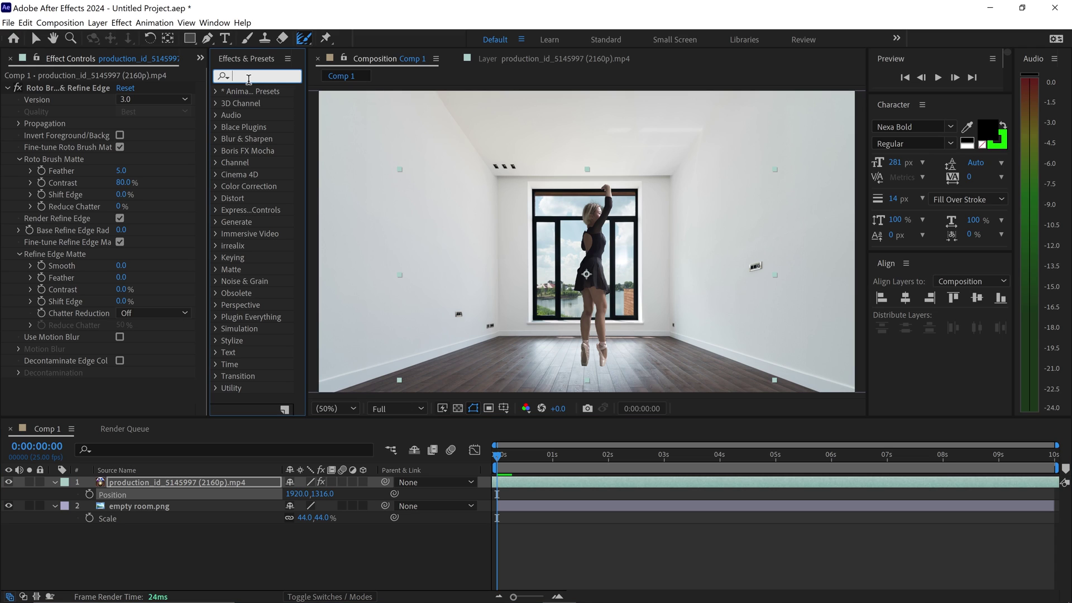
text(bright)
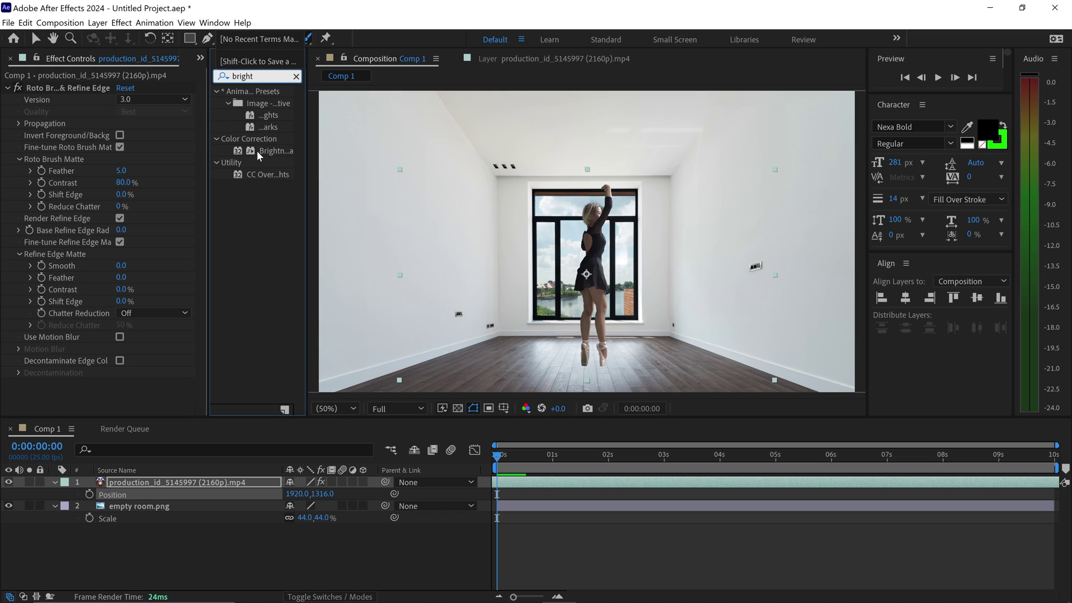
drag(256, 150, 163, 481)
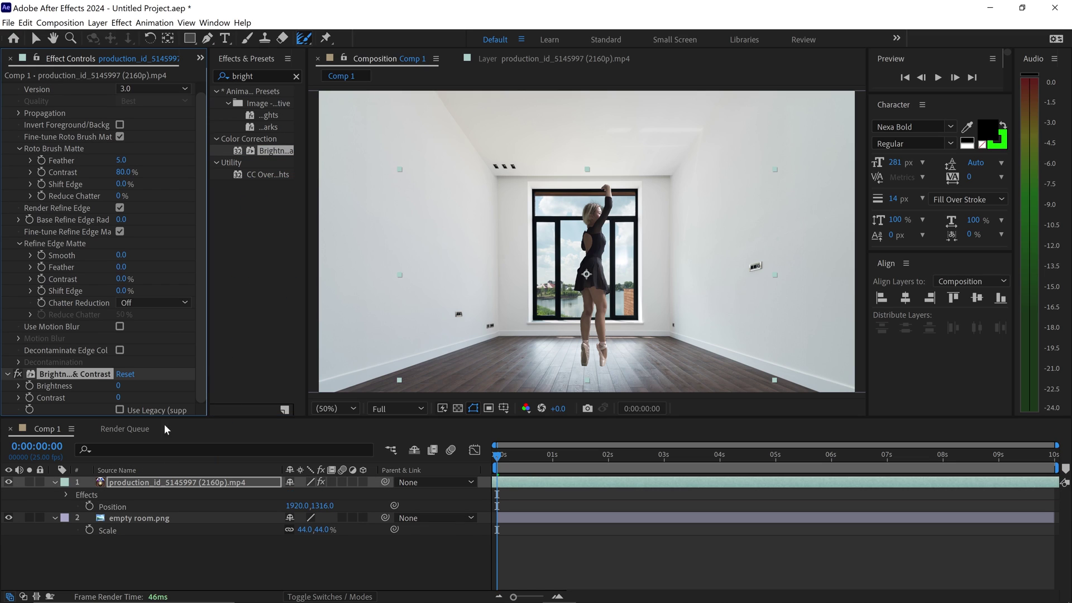
key(v)
mouse_move(119, 386)
mouse_down()
mouse_move(144, 384)
mouse_move(143, 398)
mouse_move(101, 400)
mouse_move(114, 400)
mouse_up()
click(254, 75)
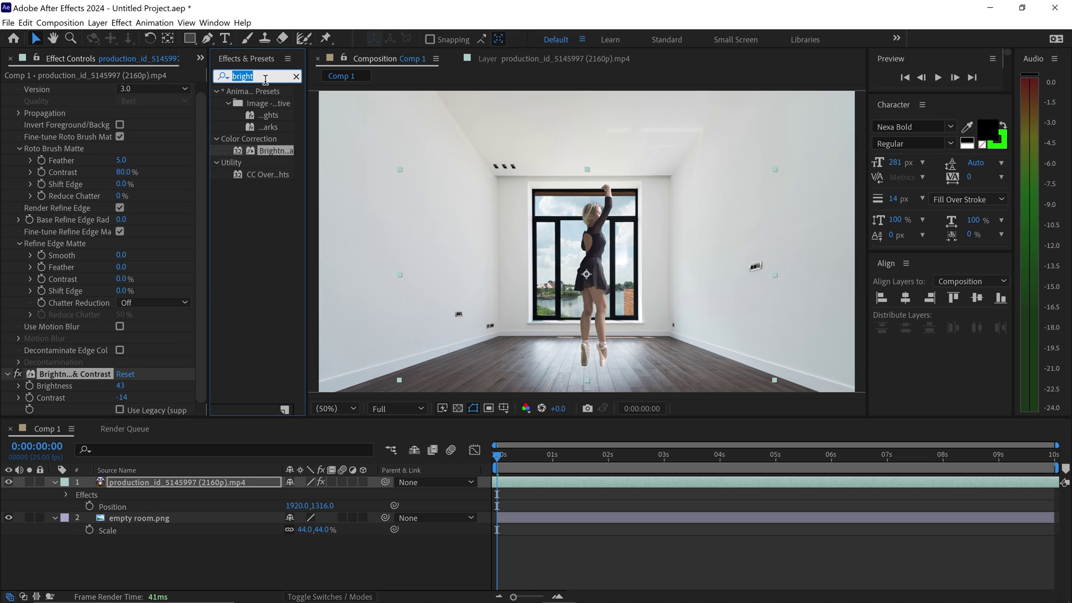
Apply Hue/Saturation to the ballerina layer with Master Saturation 32.
text(hue)
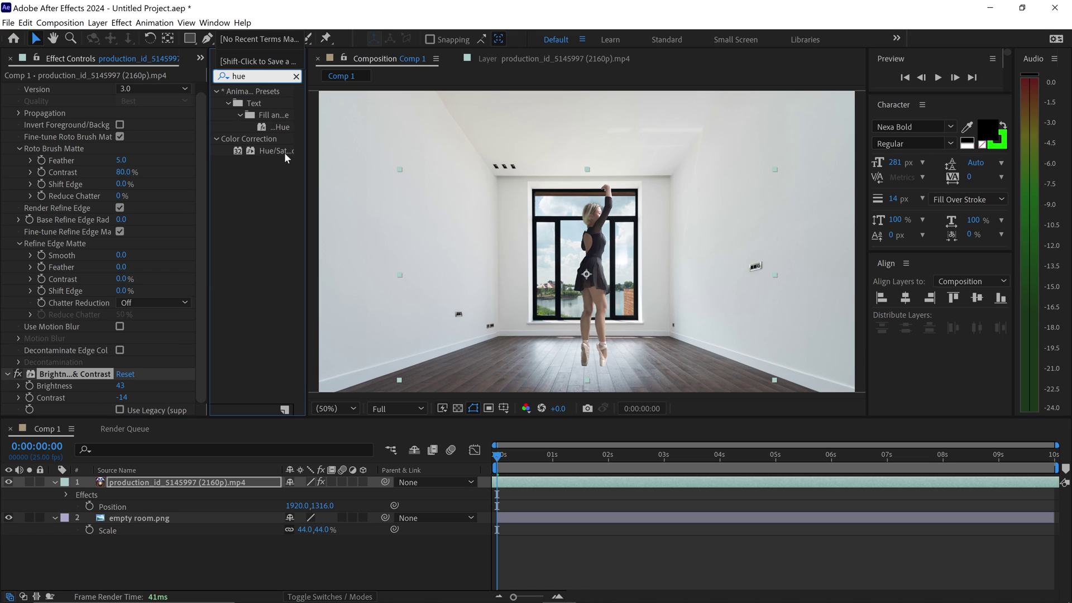
drag(287, 158, 158, 482)
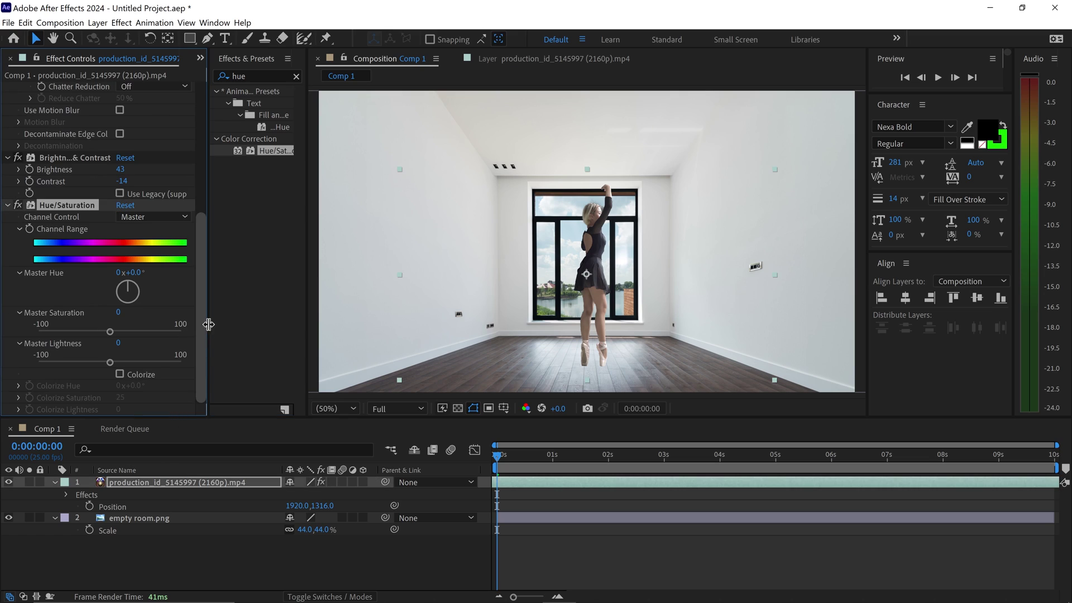
click(132, 335)
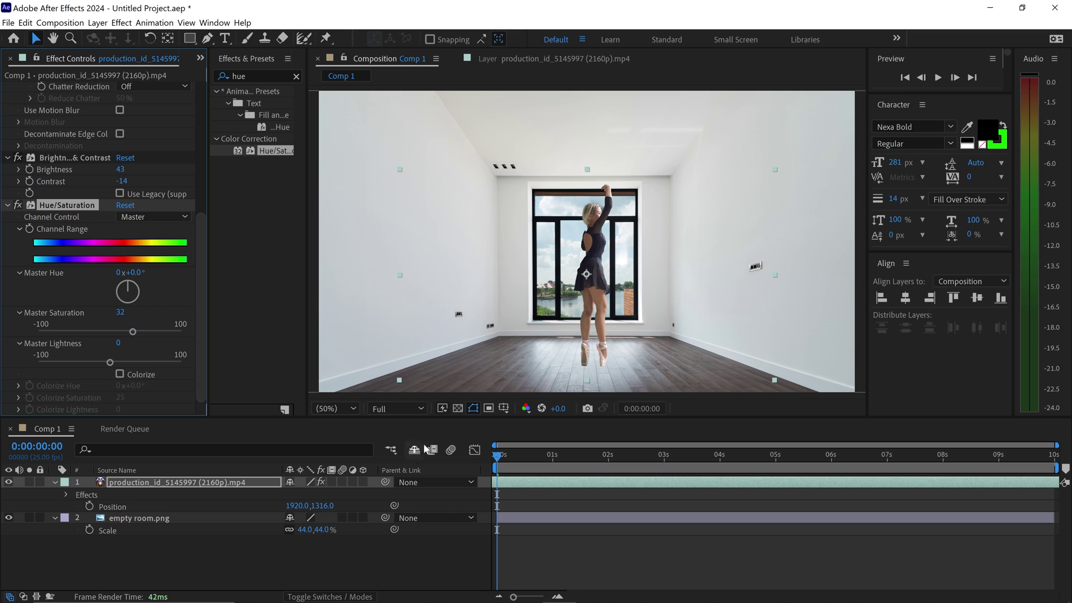
Set preview resolution to Quarter and play back the composite.
click(545, 548)
click(406, 411)
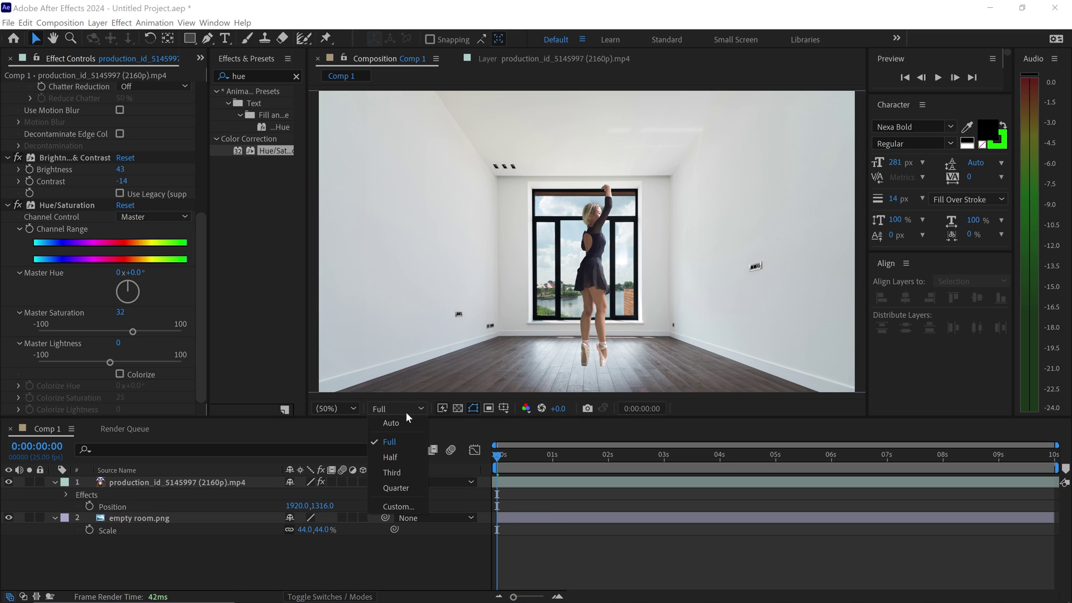
click(402, 489)
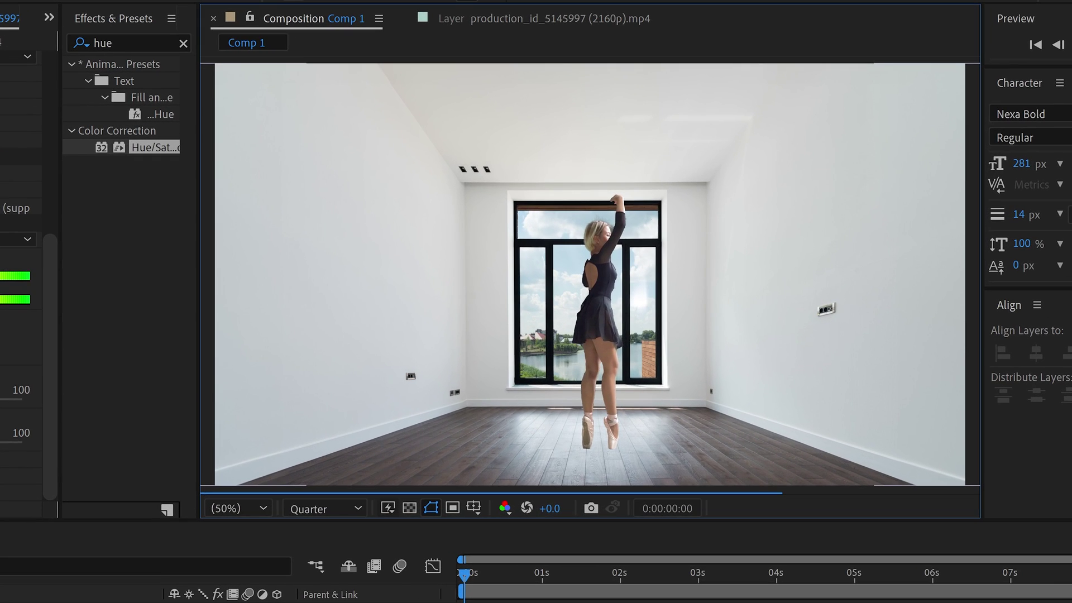
key(space)
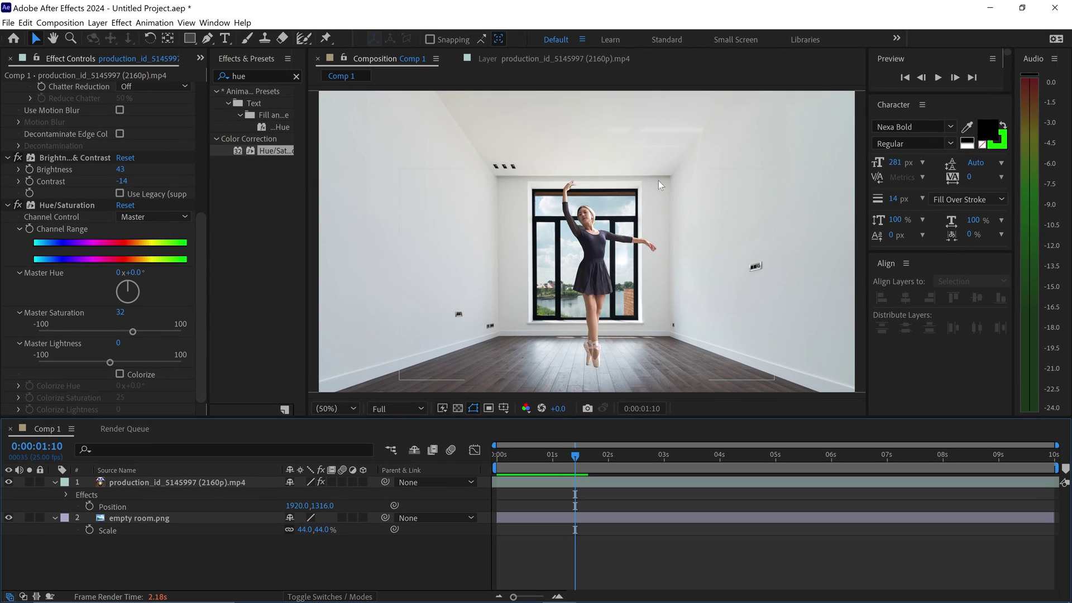
Go to 0:00:01:00, zoom to 200% on the ballerina's legs, and choose the Refine Edge Tool.
drag(576, 455, 553, 456)
key(period)
key(period)
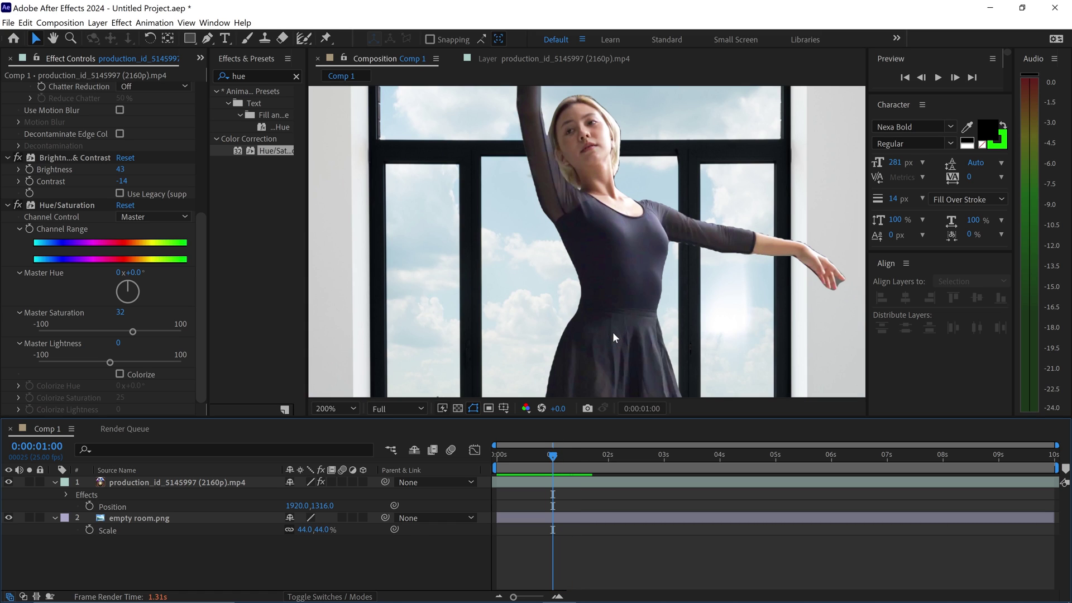
key(h)
drag(612, 332, 539, 83)
key(v)
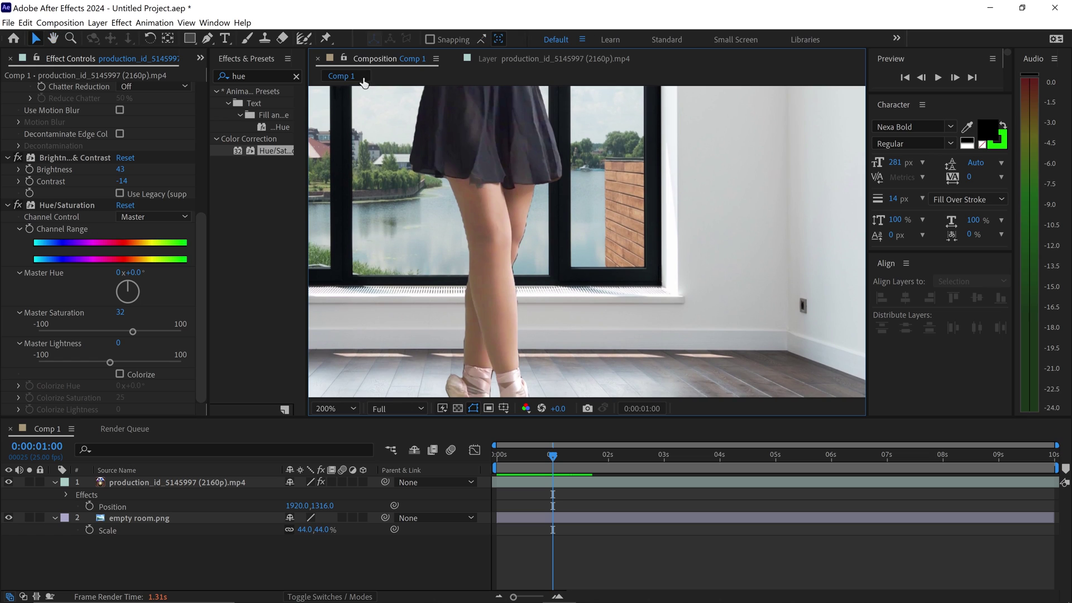
click(304, 40)
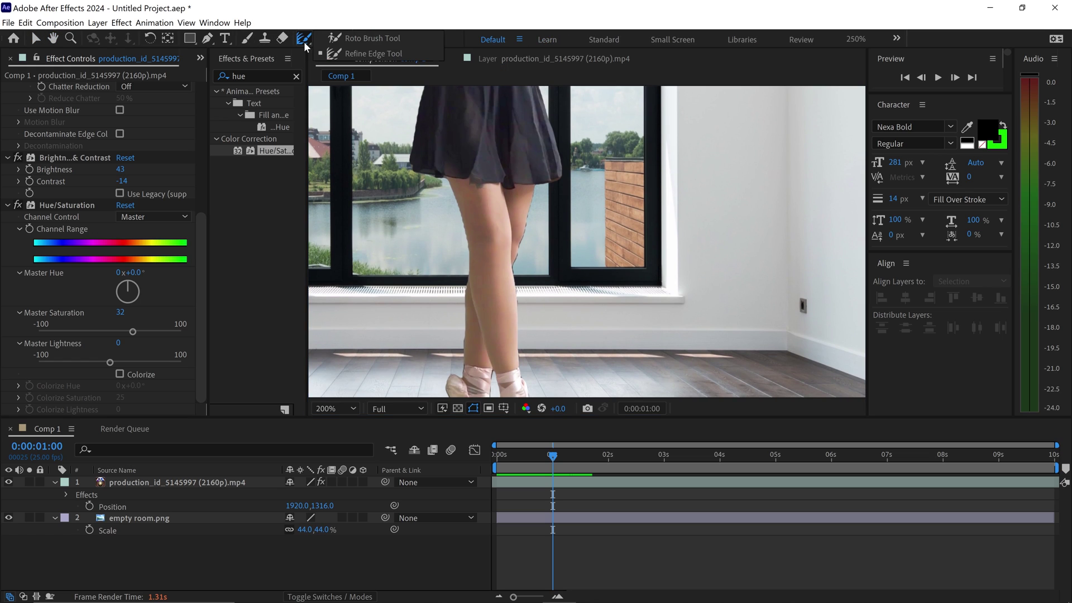
Open layer 1 in the Layer panel, zoom to 200% on her legs, and show Roto Brush & Refine Edge.
double_click(147, 478)
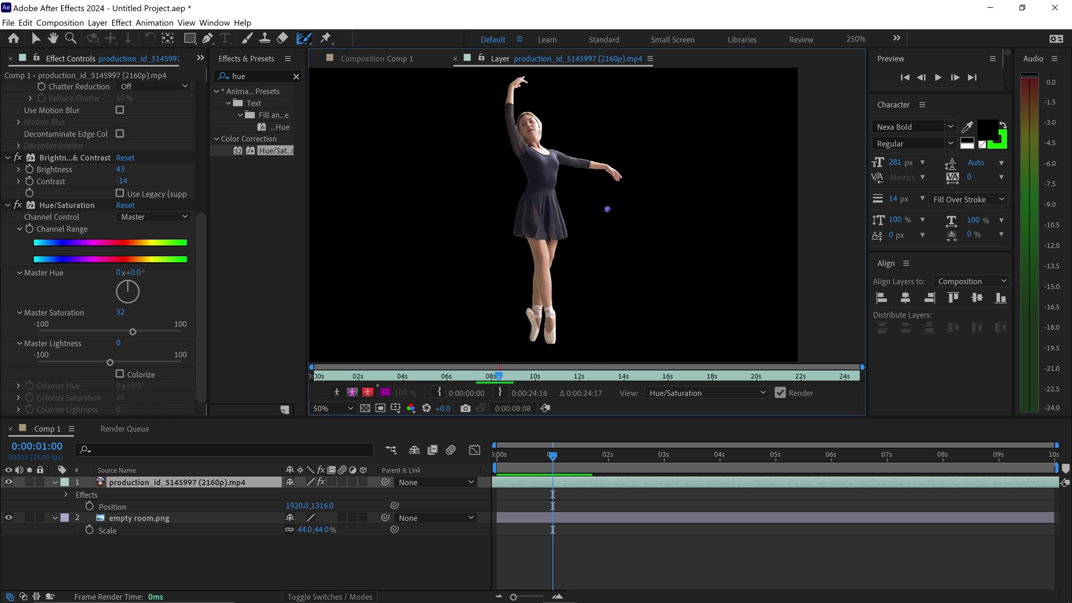
key(period)
key(period)
key(period)
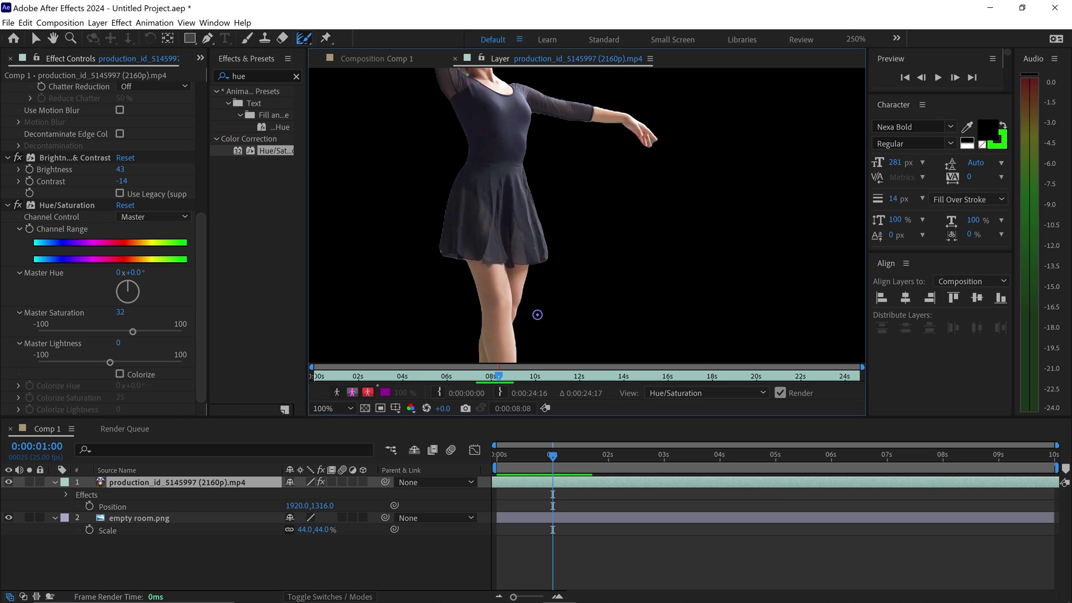
drag(510, 327, 606, 39)
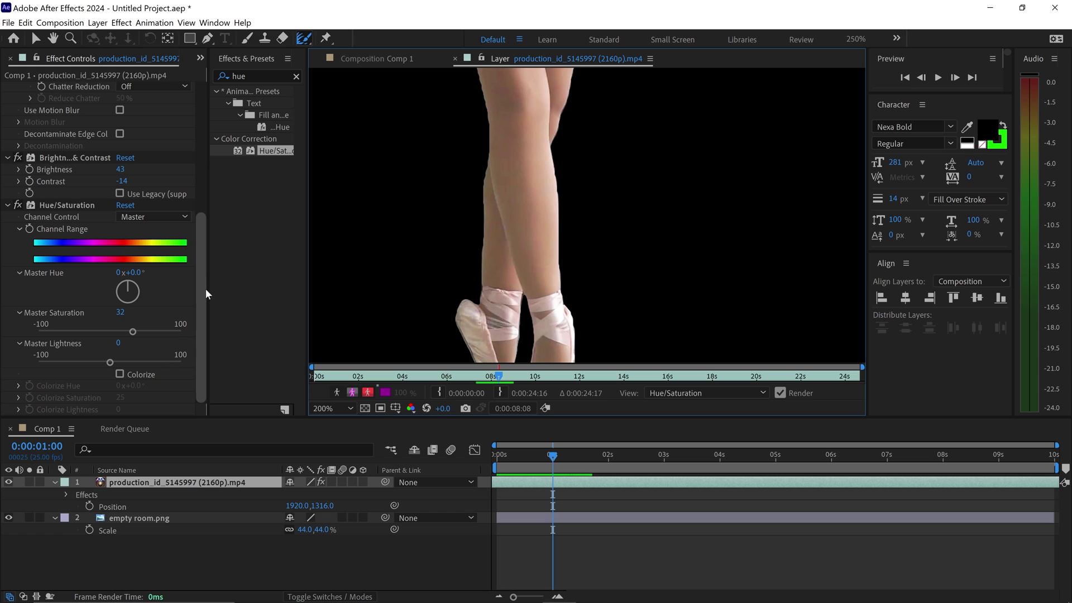
drag(205, 288, 196, 152)
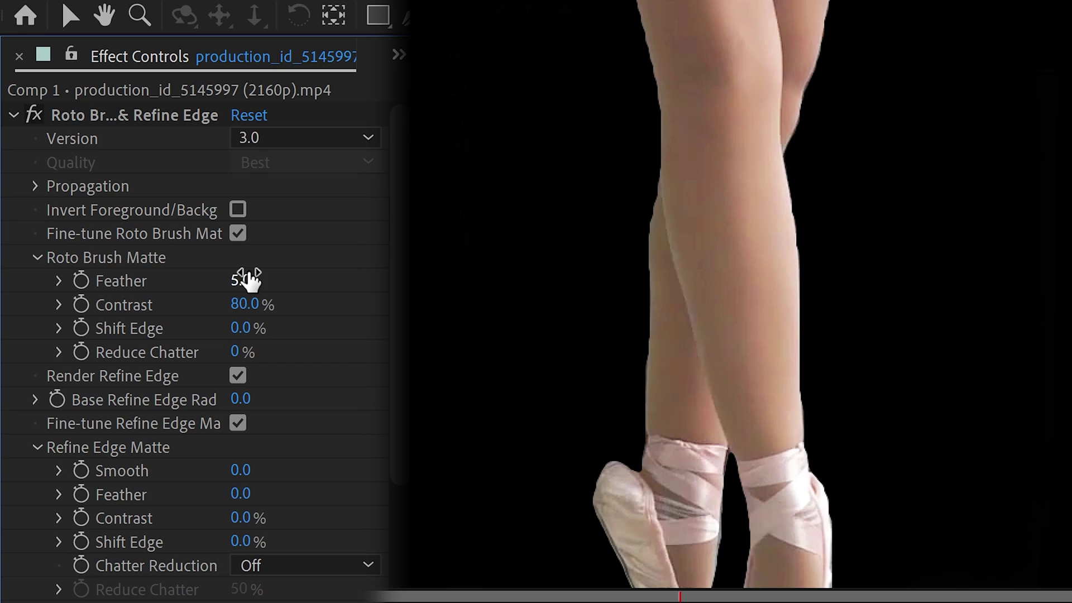
In Roto Brush & Refine Edge, set matte Feather to 0 and Contrast to 84.2%.
click(247, 279)
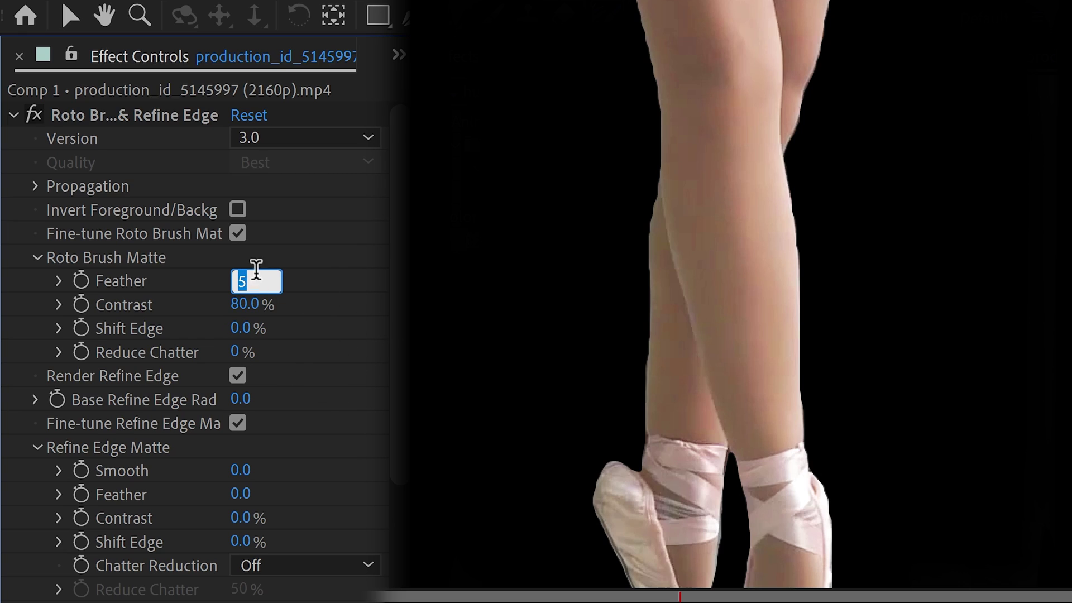
text(0)
key(Return)
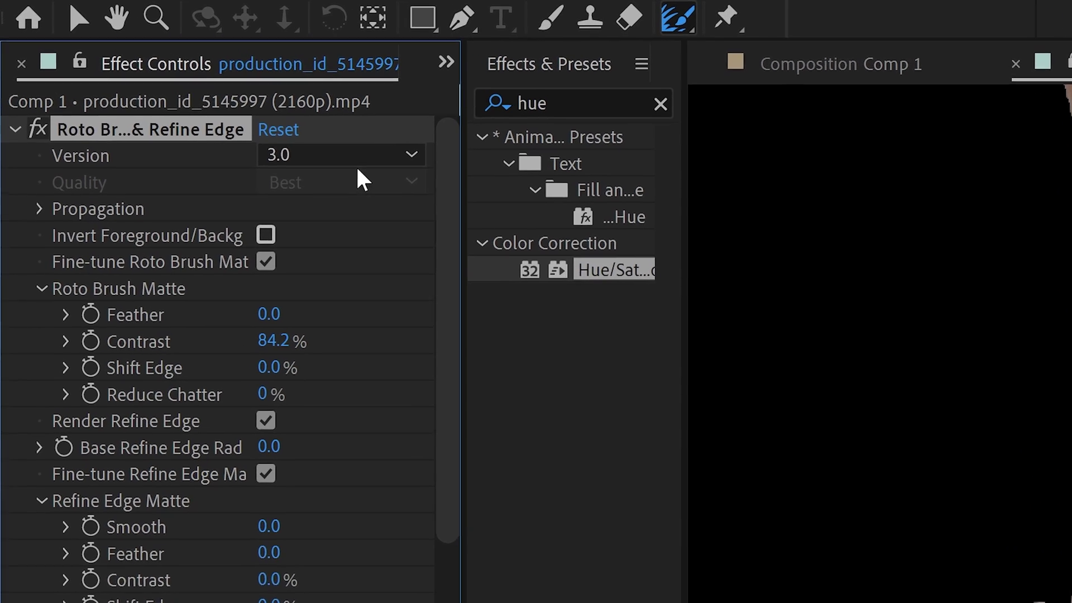
click(328, 154)
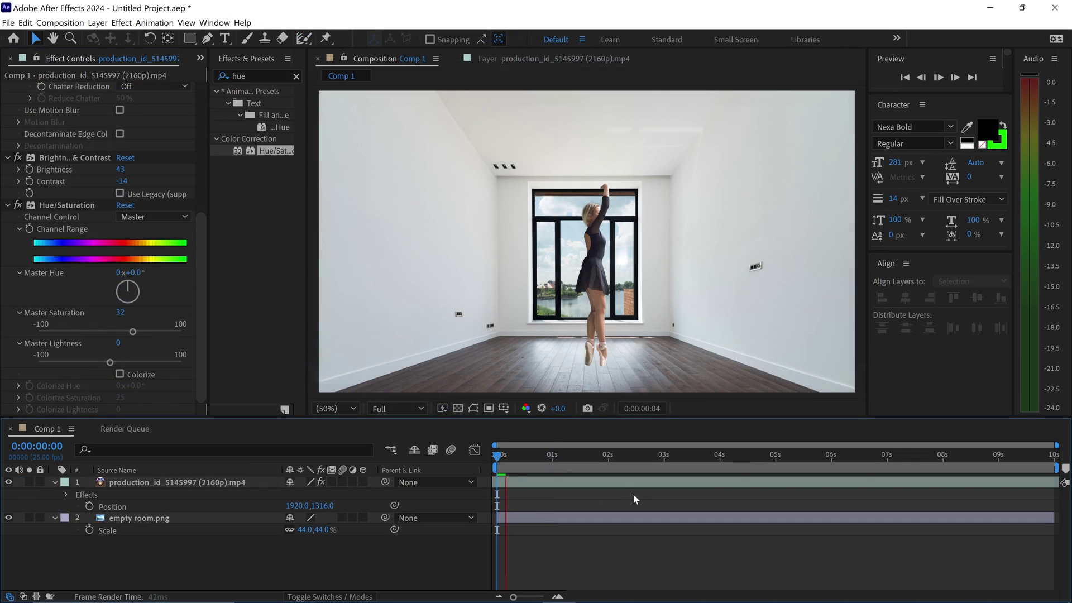
key(space)
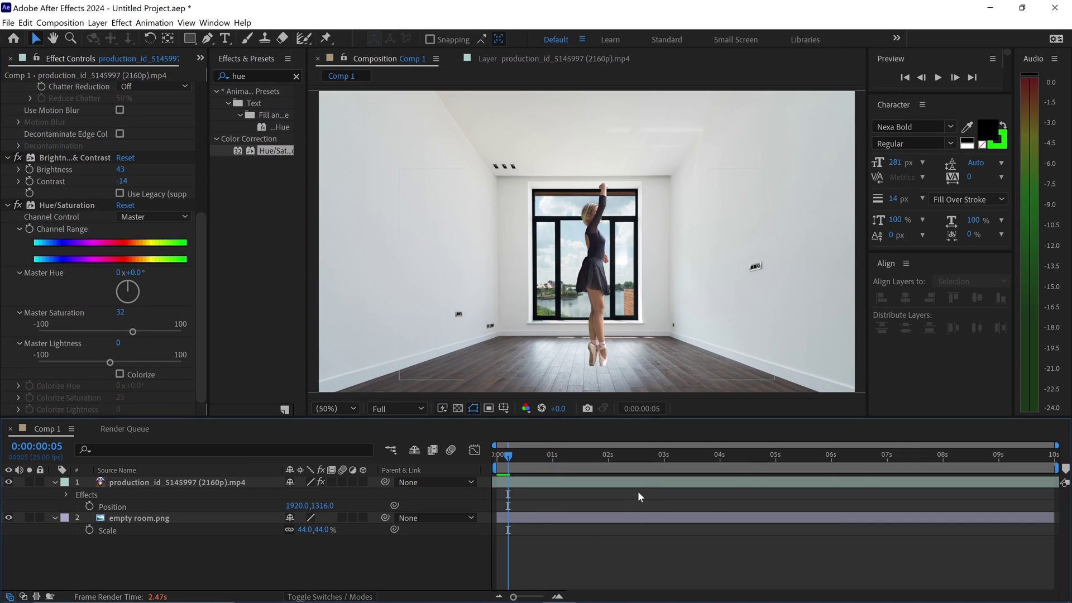
key(Home)
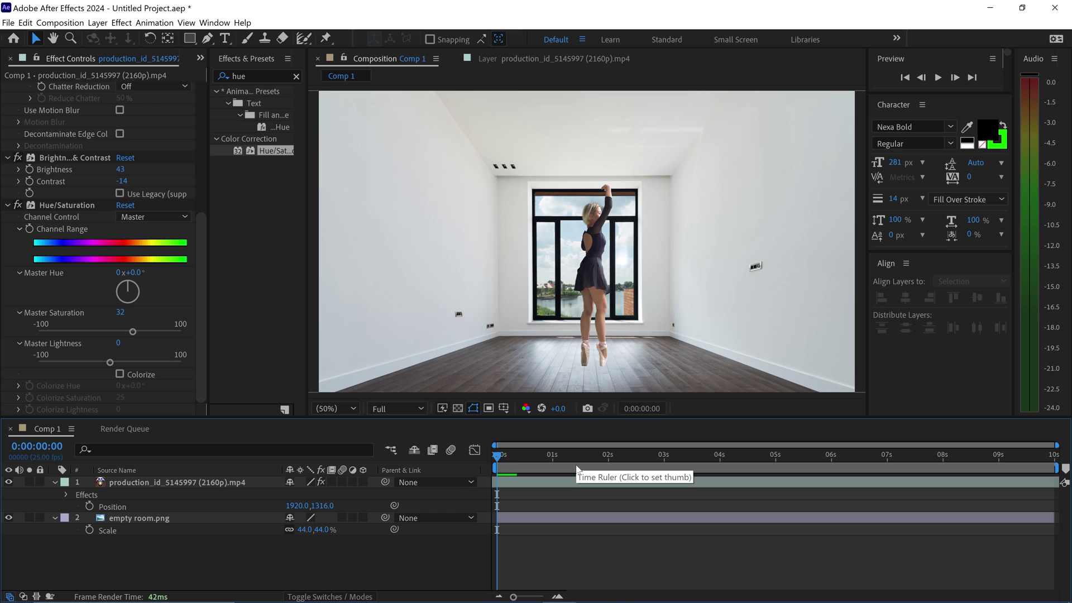